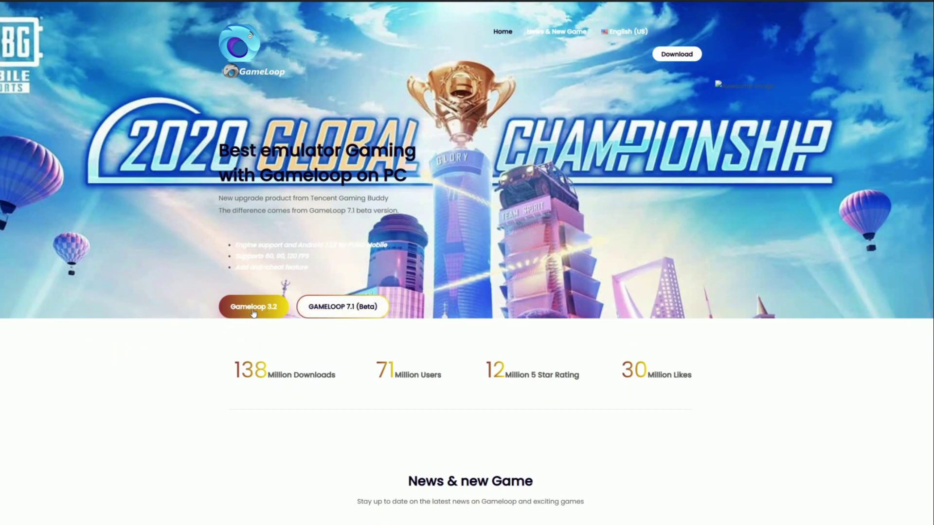
Download the English (Global) 7.1 Beta version of the GameLoop installer and keep the downloaded file
left_click(351, 312)
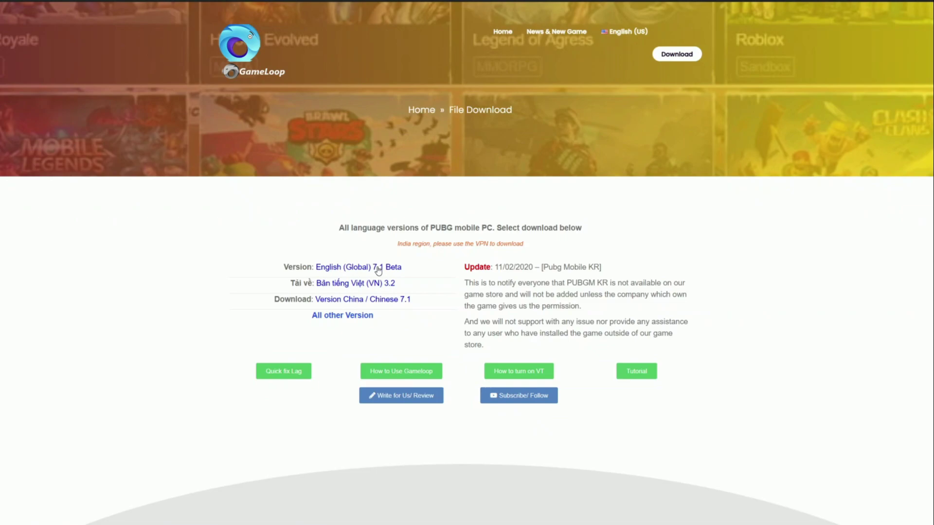
left_click(394, 268)
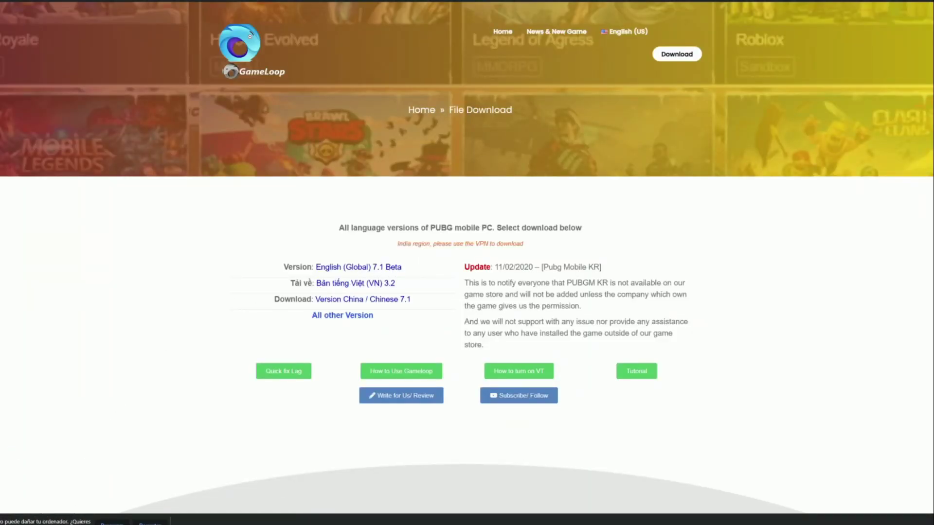
left_click(111, 522)
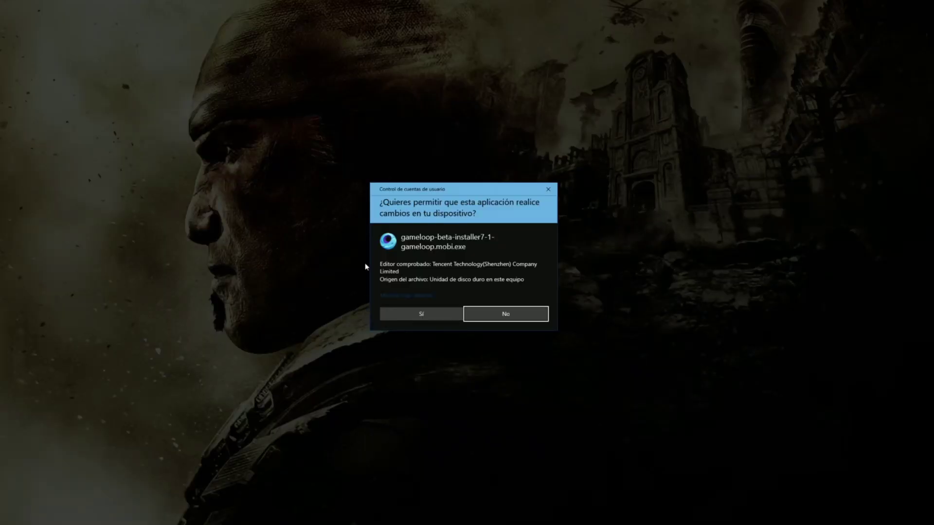
Allow the GameLoop installer to make changes to the device, install the emulator and launch it
left_click(419, 314)
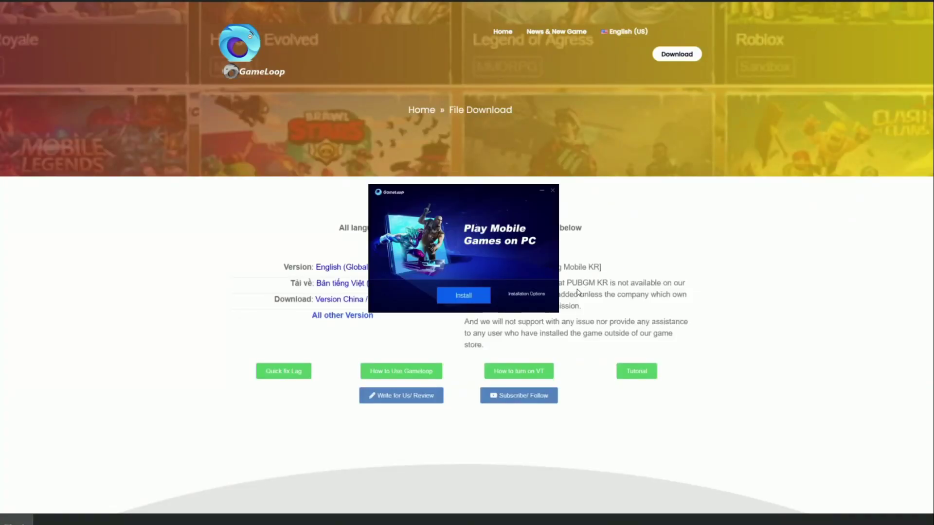
left_click(463, 297)
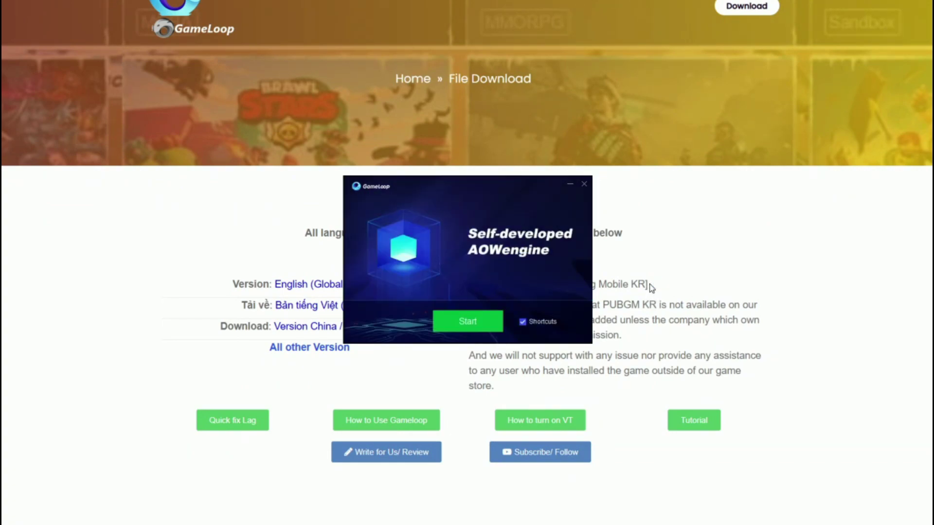
left_click(449, 327)
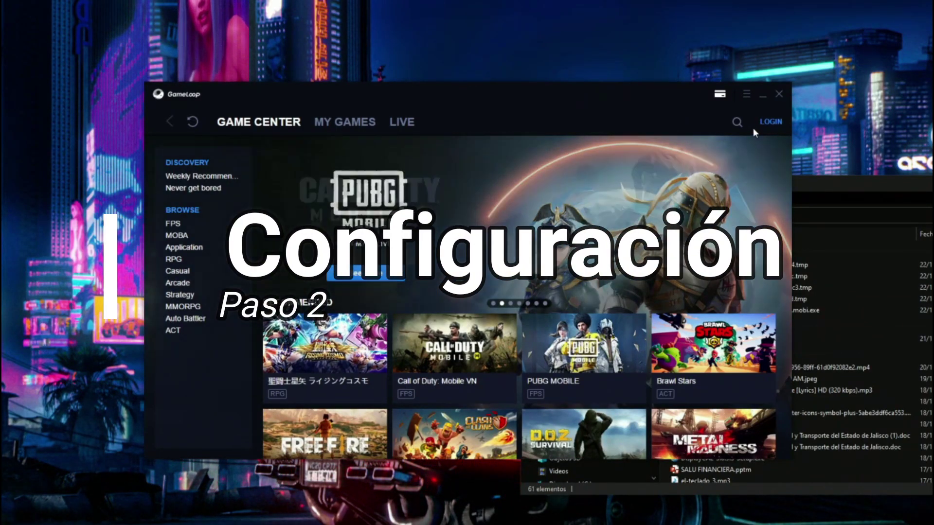
In the emulator's settings, turn off Run at Startup and enable Prioritize Dedicated GPU
left_click(746, 94)
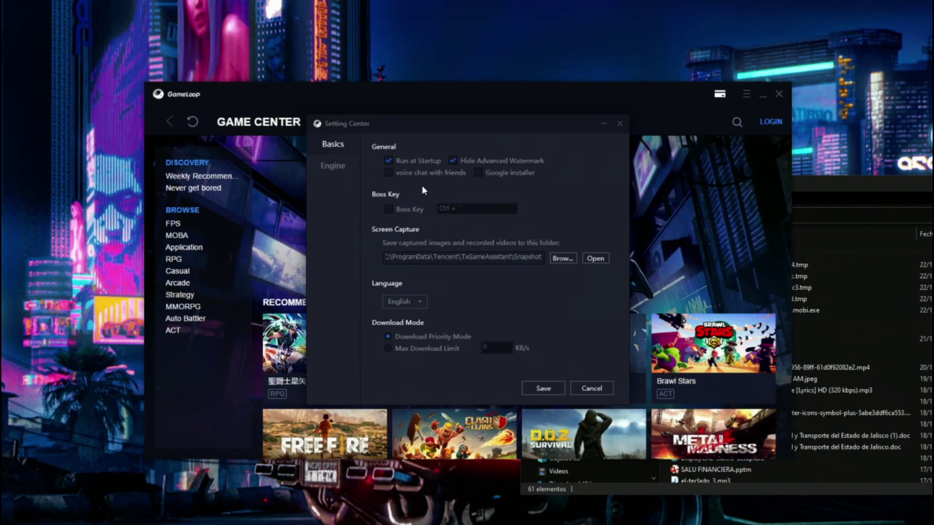
left_click(389, 160)
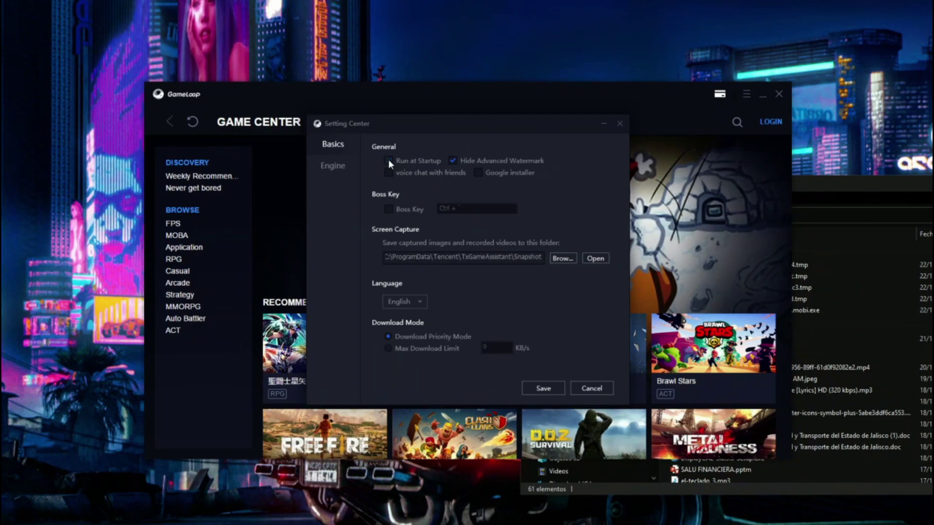
left_click(335, 167)
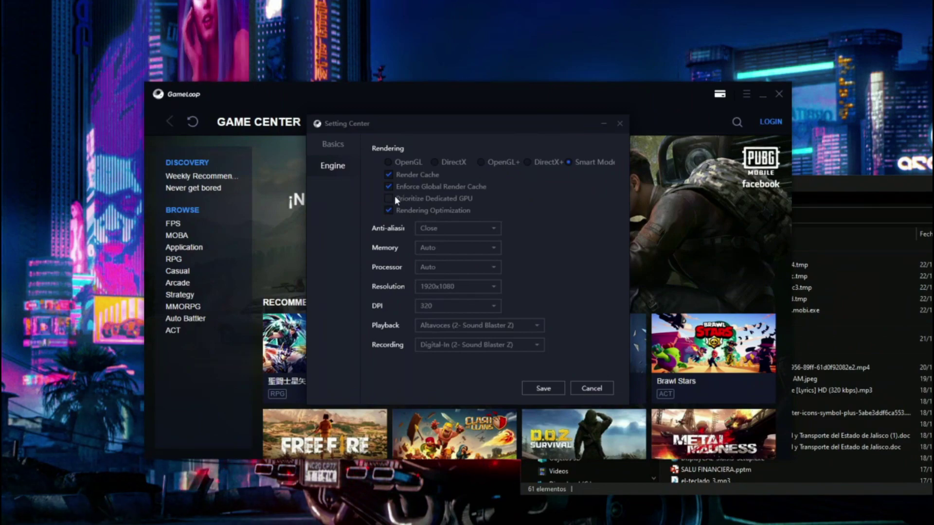
mouse_move(390, 199)
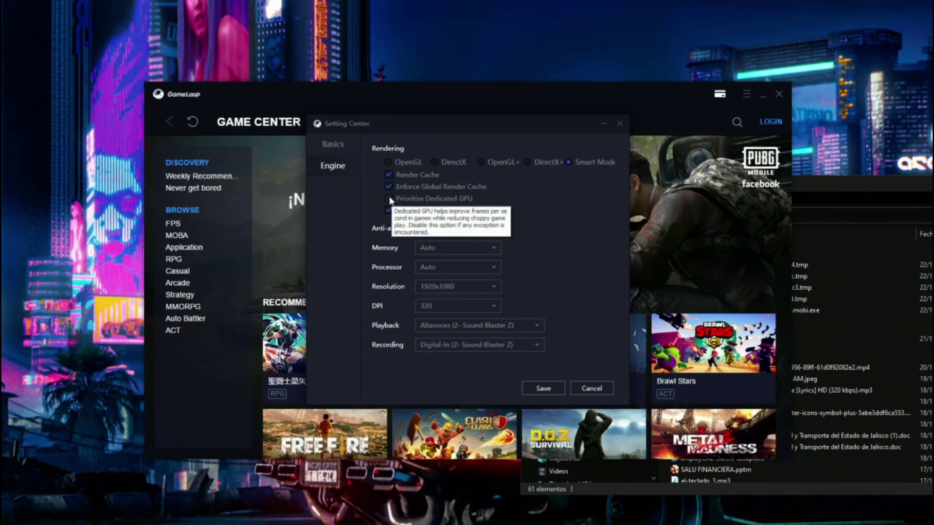
left_click(389, 198)
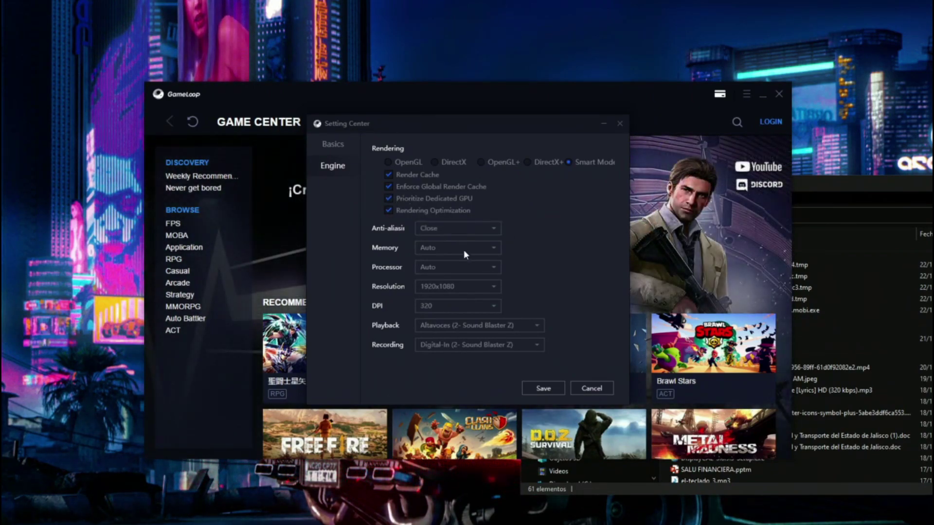
Set the engine's DPI to 160 and its rendering mode to DirectX+, leaving anti-aliasing on Close
left_click(448, 303)
left_click(436, 339)
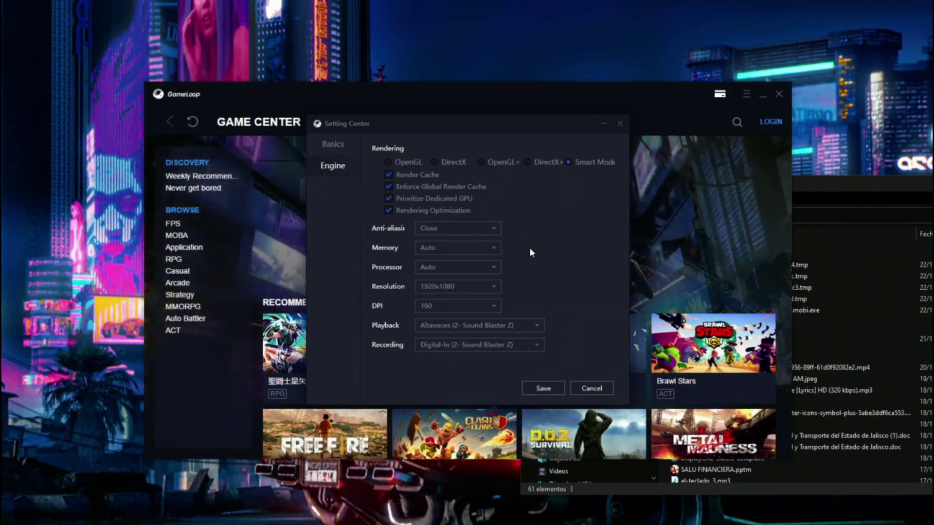
left_click(527, 163)
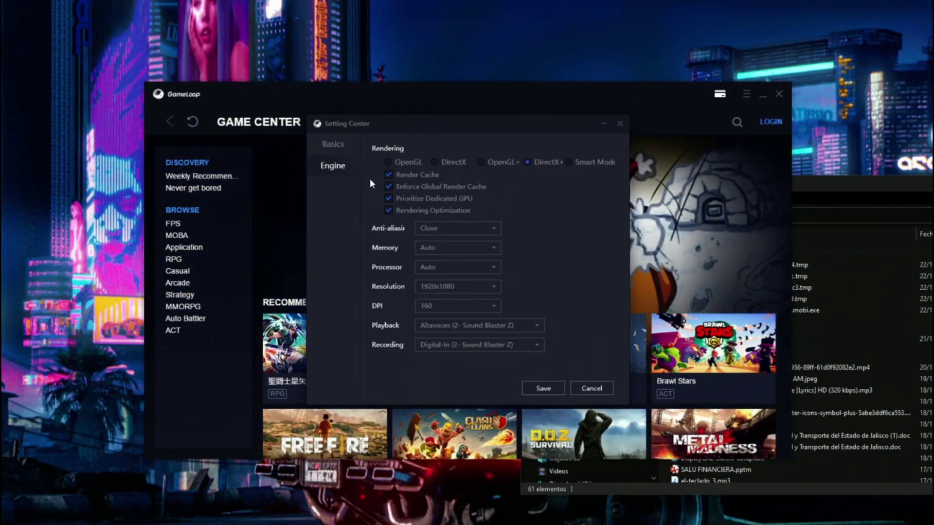
mouse_move(388, 178)
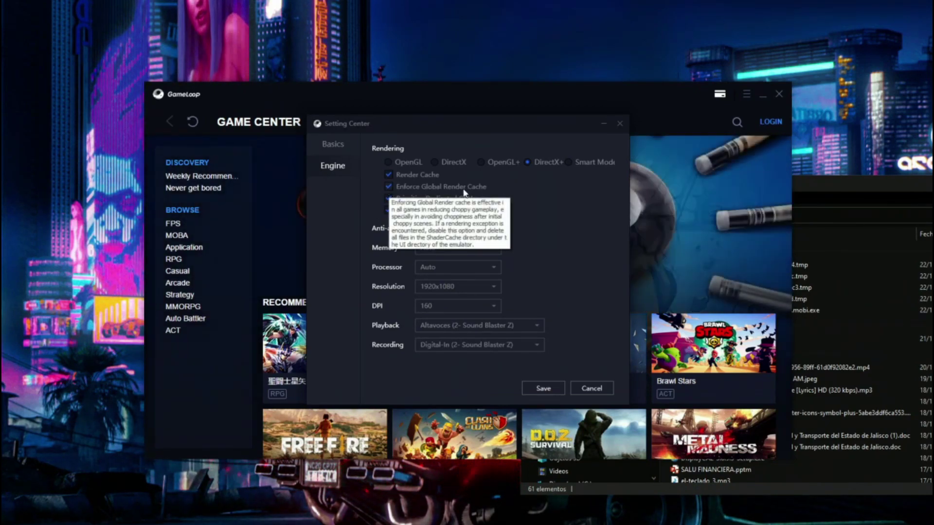
mouse_move(393, 217)
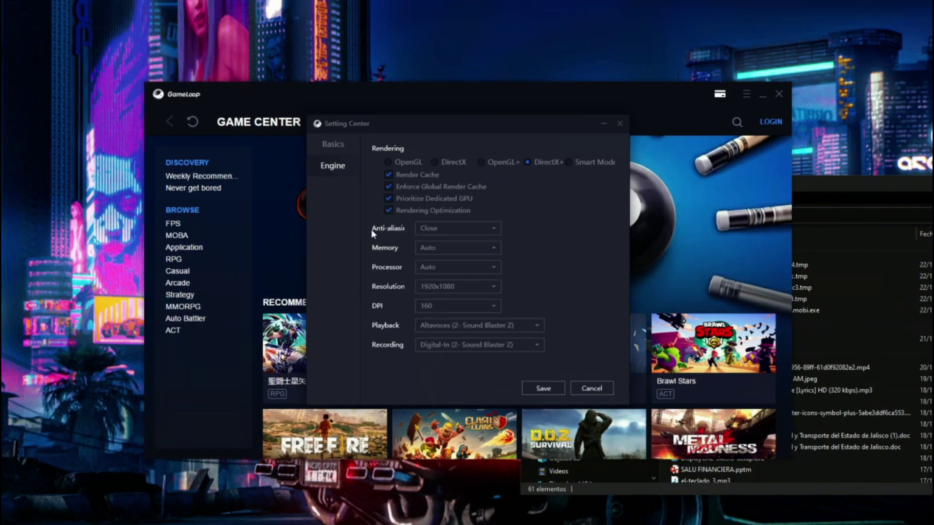
left_click(433, 229)
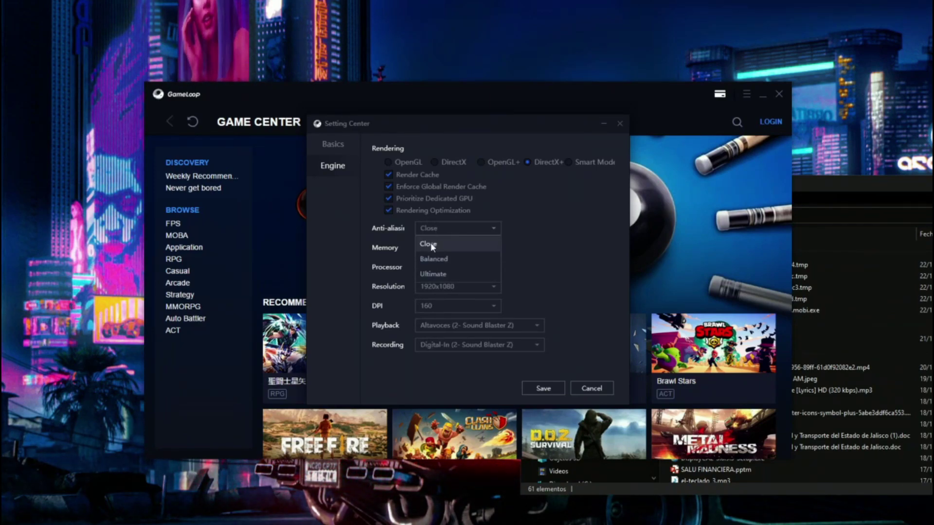
left_click(369, 226)
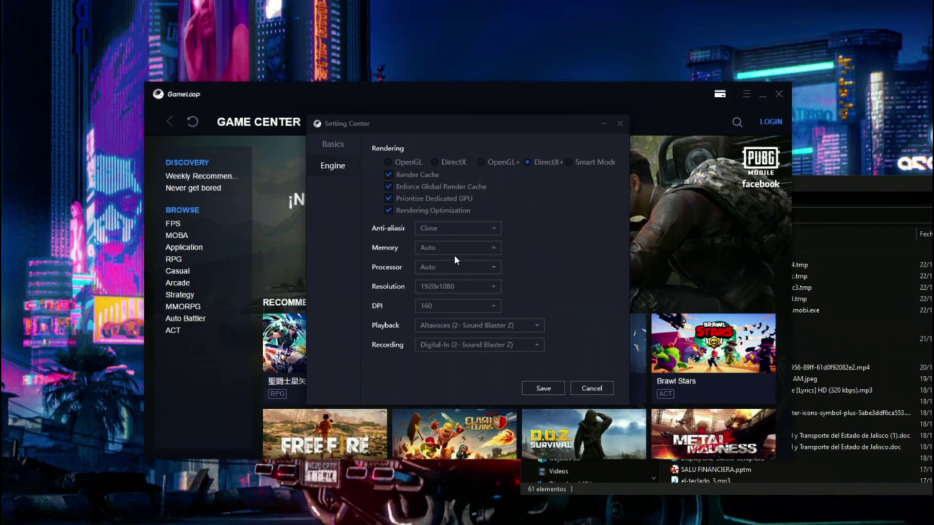
Open the About page in Windows Settings and examine the processor and installed RAM beside the emulator's engine settings
key("super")
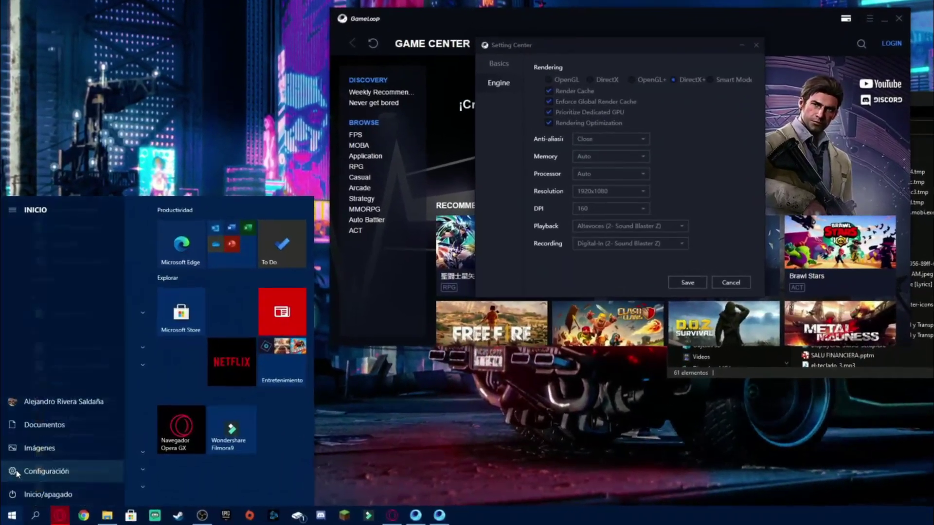
left_click(15, 472)
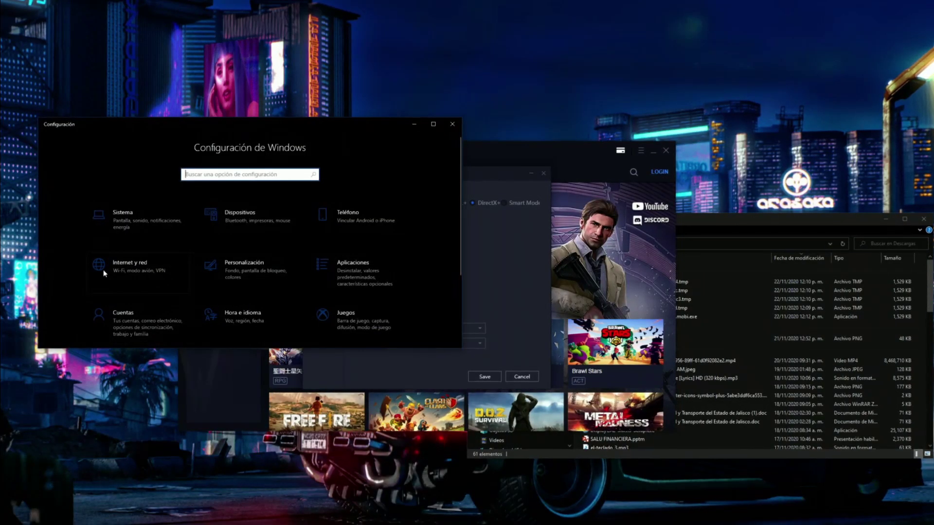
left_click(127, 224)
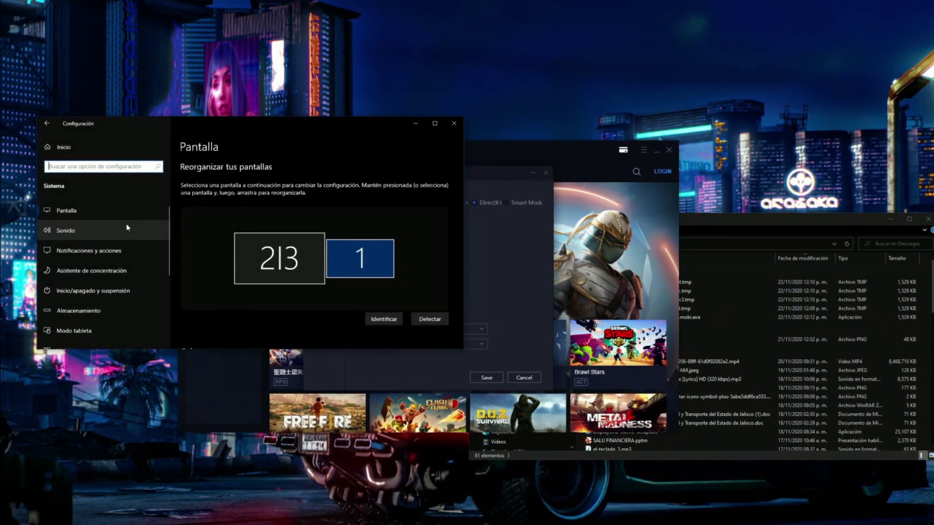
scroll(97, 272, "down", 4)
scroll(96, 282, "down", 3)
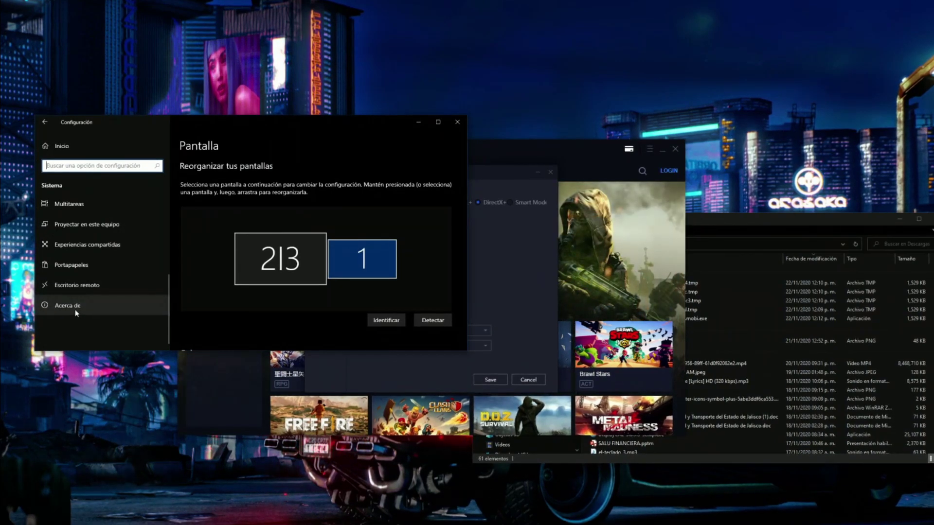
left_click(75, 311)
scroll(323, 267, "down", 2)
scroll(324, 268, "down", 2)
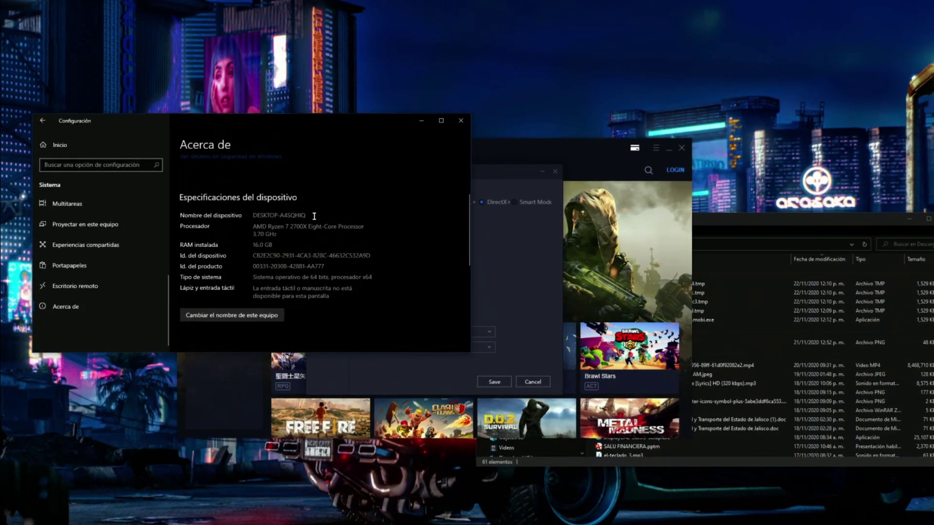
left_click_drag(240, 122, 146, 125)
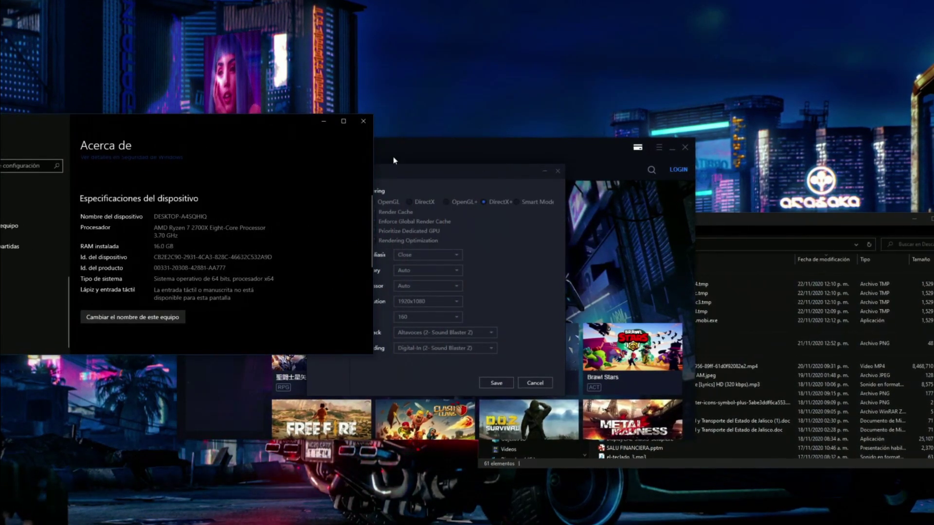
left_click_drag(405, 217, 517, 177)
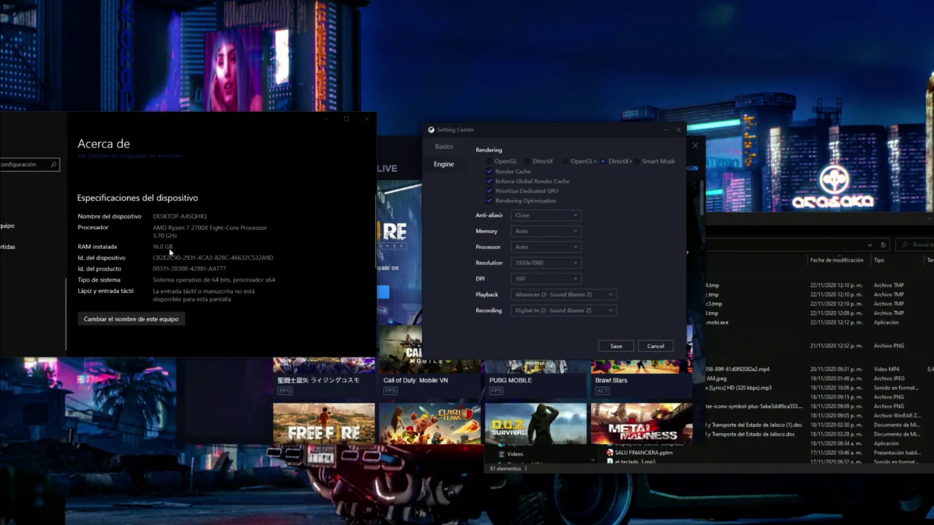
Set the emulator's memory allocation to 8192MB in the engine settings
left_click(545, 231)
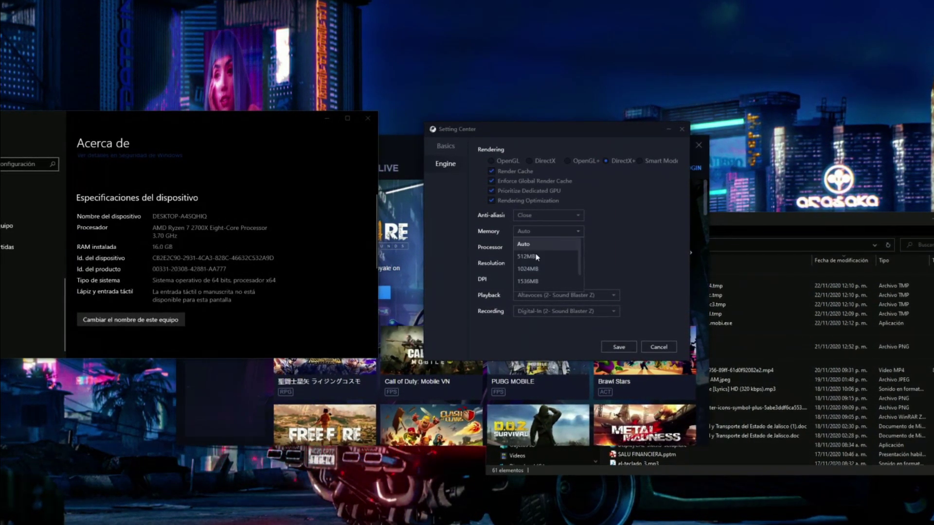
scroll(529, 279, "down", 3)
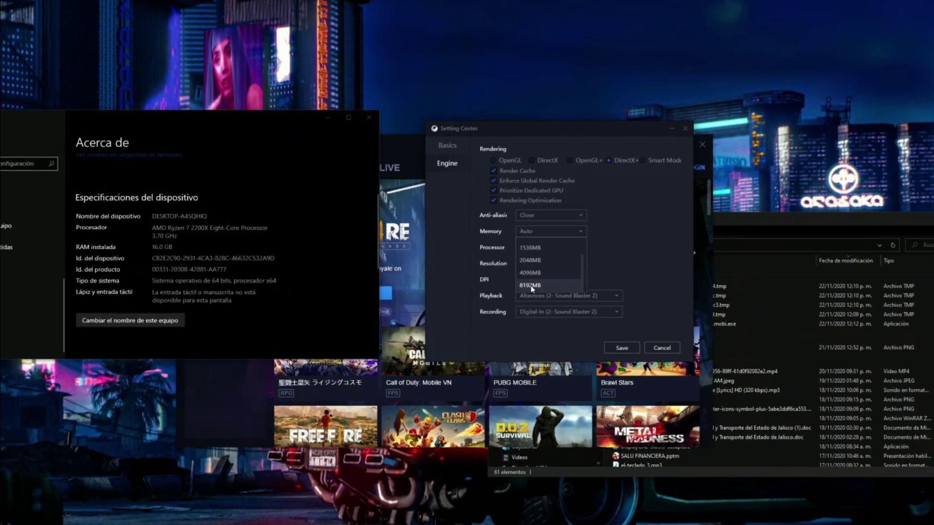
left_click(534, 287)
left_click(547, 231)
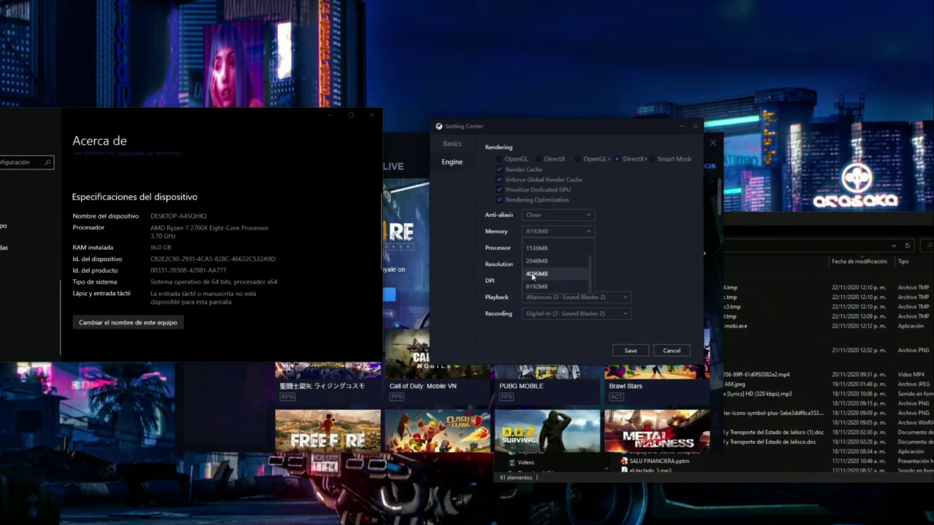
left_click(558, 232)
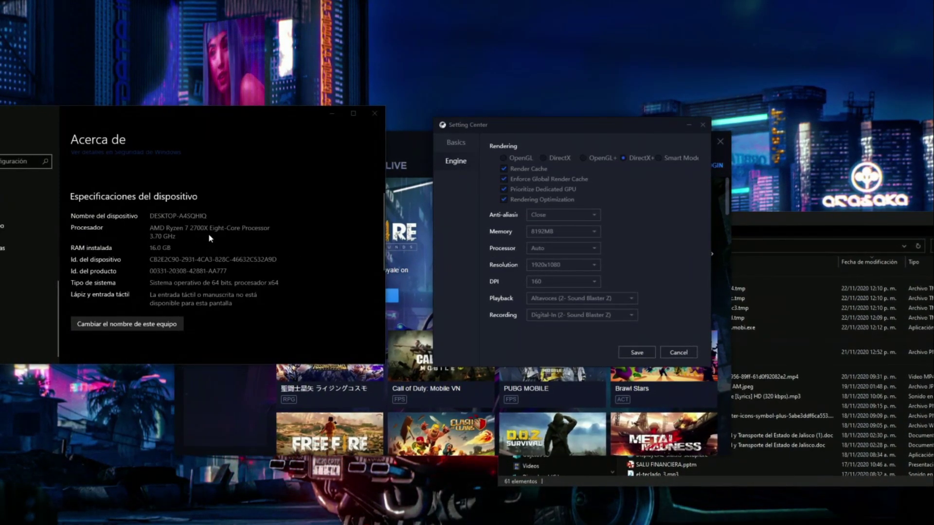
Set the emulator's processor core count to 8 in the engine settings
left_click(554, 247)
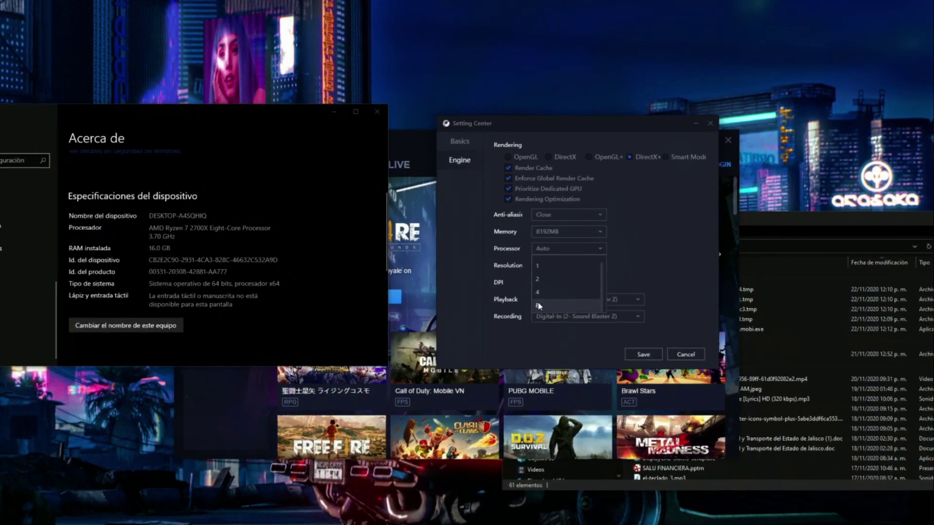
left_click(540, 306)
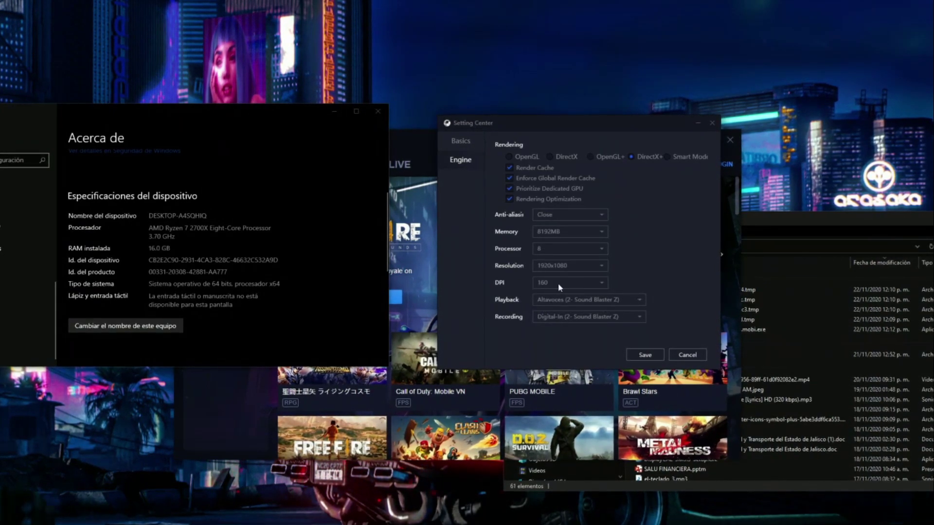
left_click(560, 250)
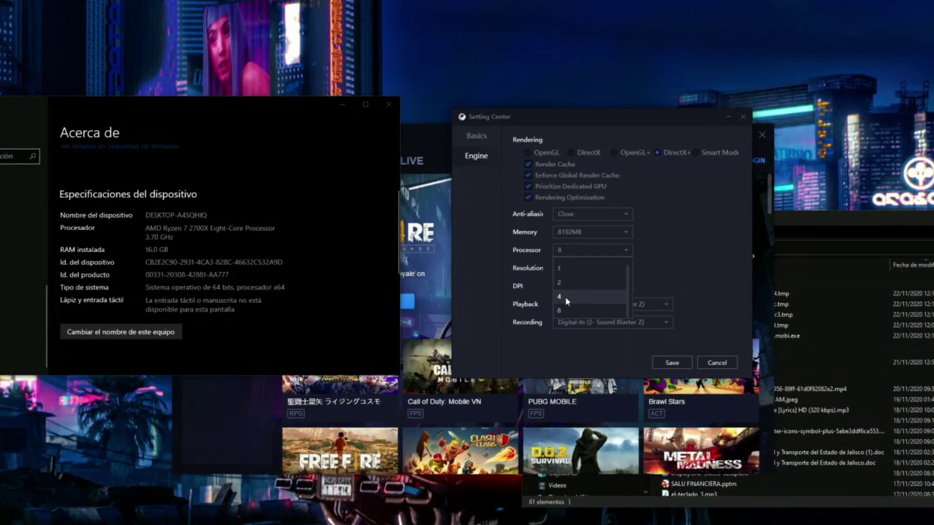
left_click(583, 246)
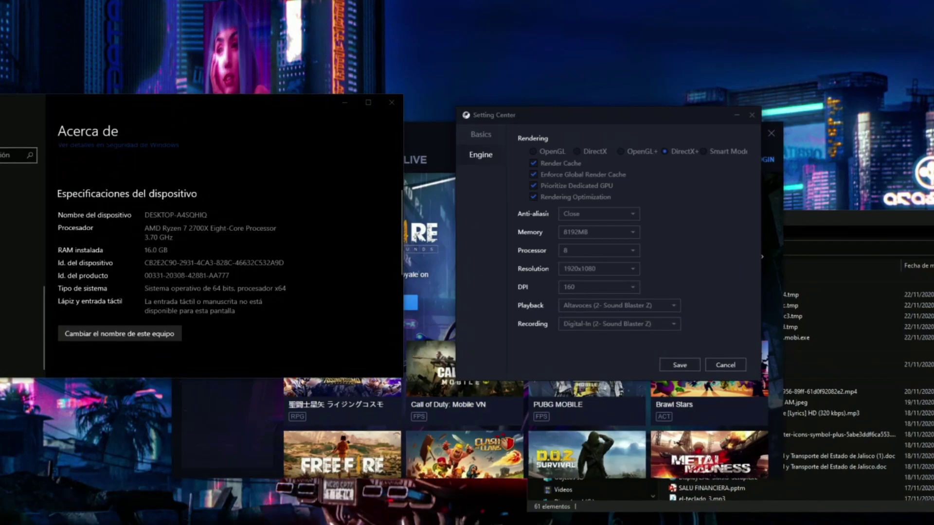
Move the device specifications window out of the way and open Task Manager
left_click_drag(124, 98, 188, 0)
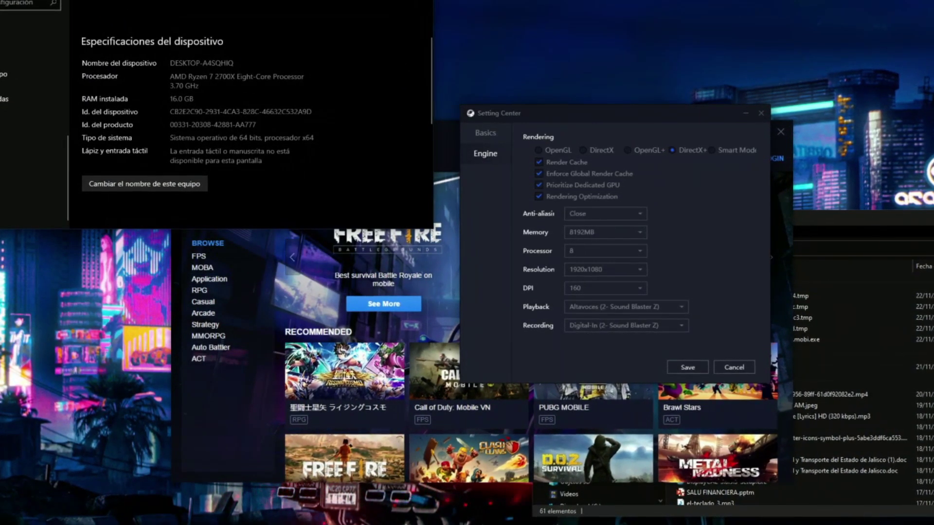
right_click(446, 519)
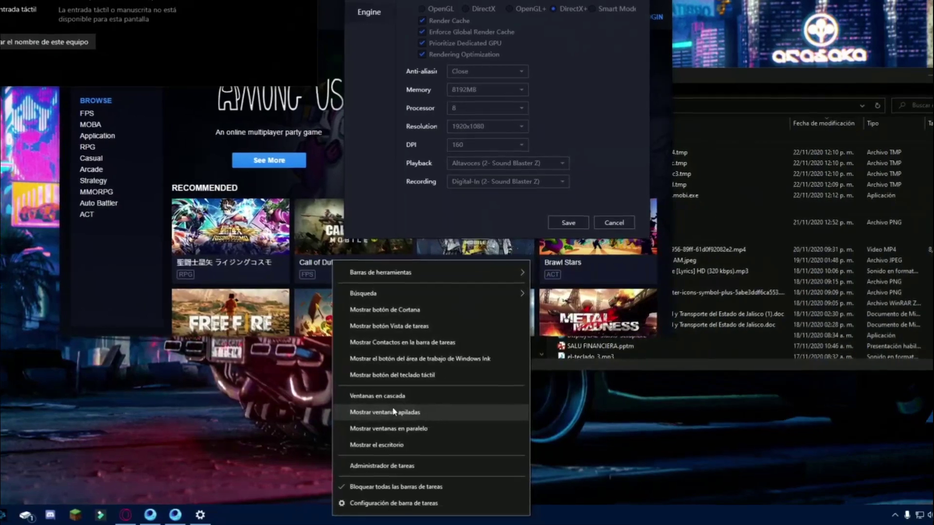
left_click(351, 459)
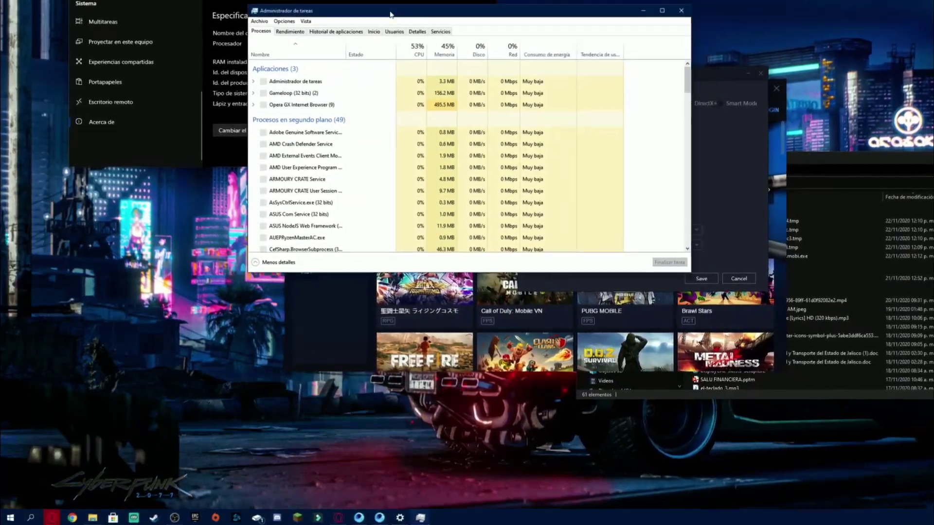
Move Task Manager beside the emulator settings, examine the processor's core count in its performance view, and close it
left_click_drag(390, 14, 207, 175)
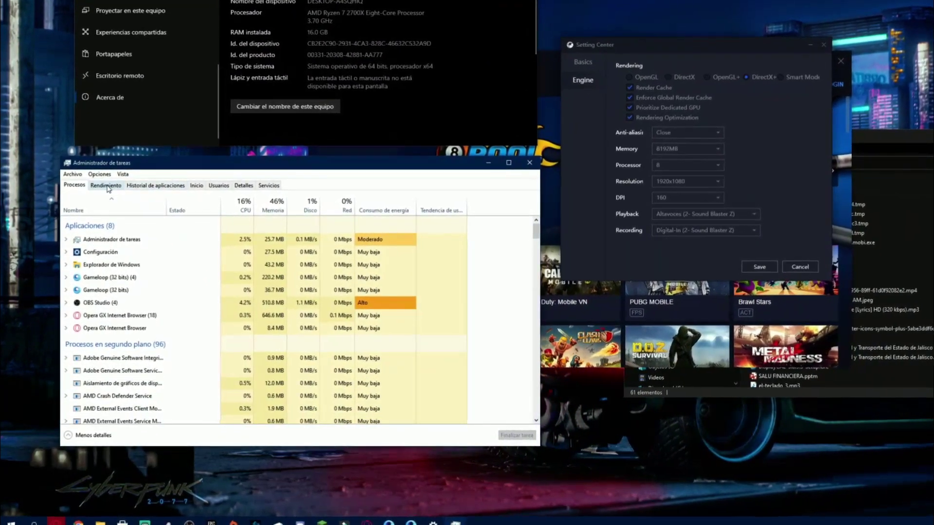
left_click(104, 196)
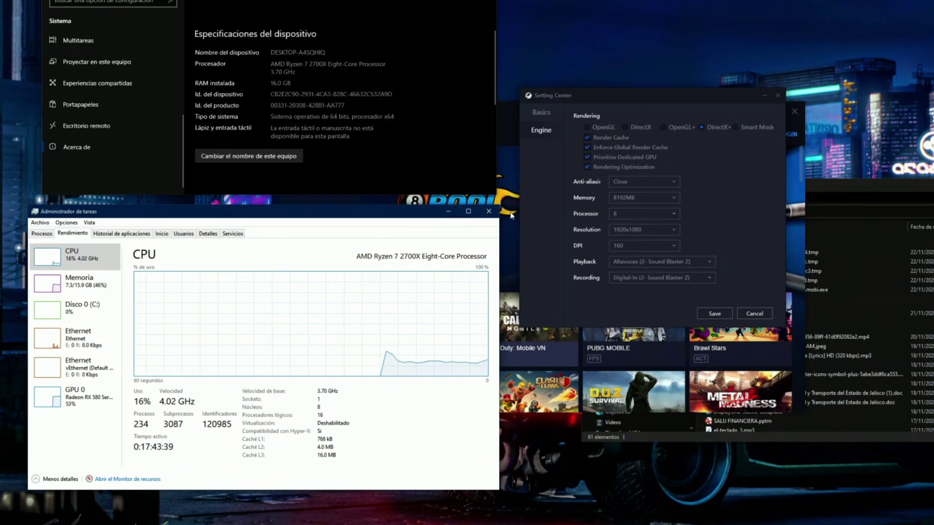
left_click(489, 211)
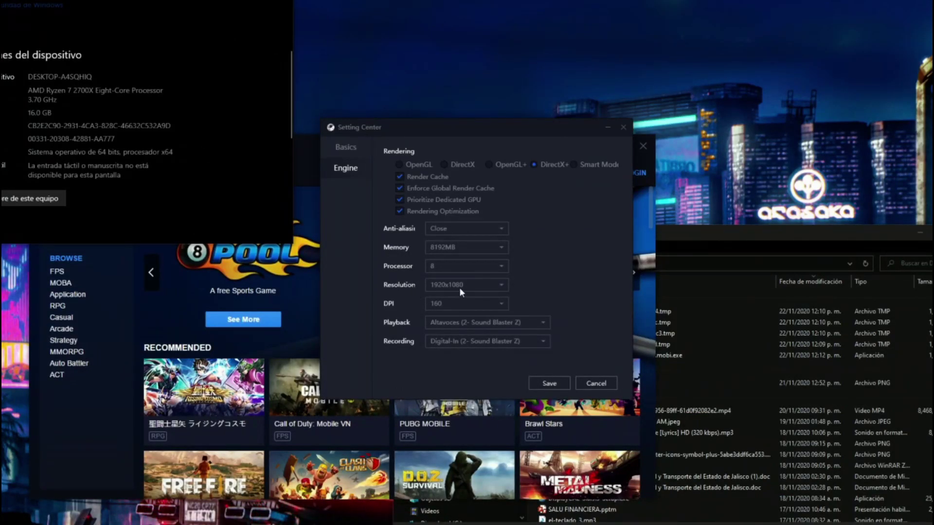
Review the resolution options, keep 1920x1080, and save the emulator's engine settings
left_click(492, 284)
left_click(492, 284)
left_click(493, 284)
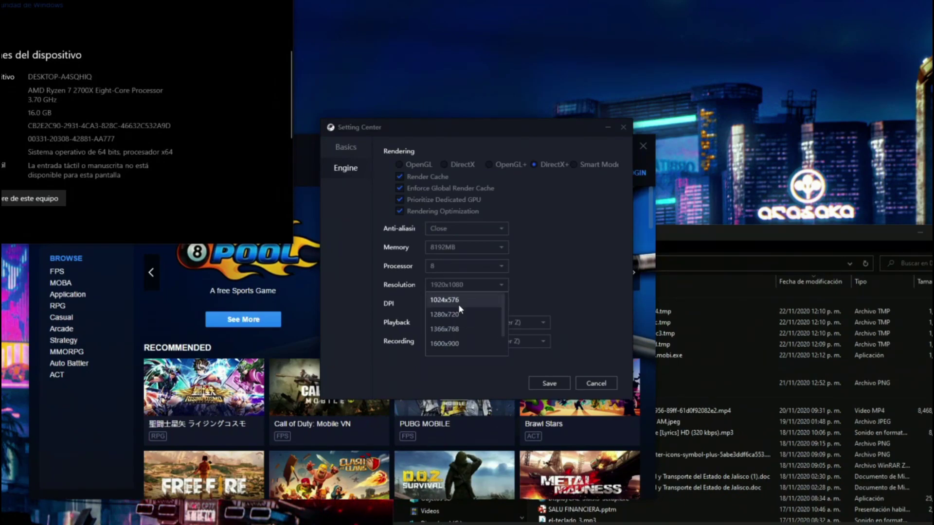
left_click(481, 284)
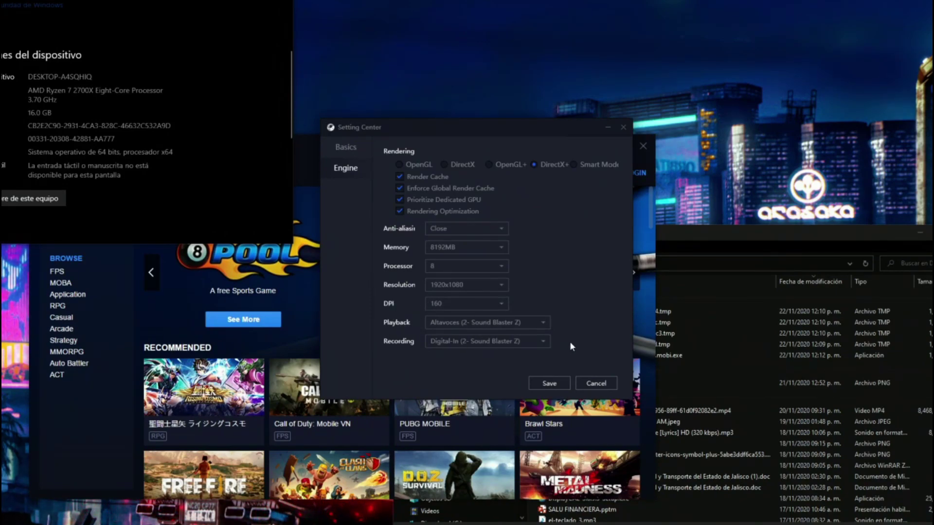
left_click(544, 382)
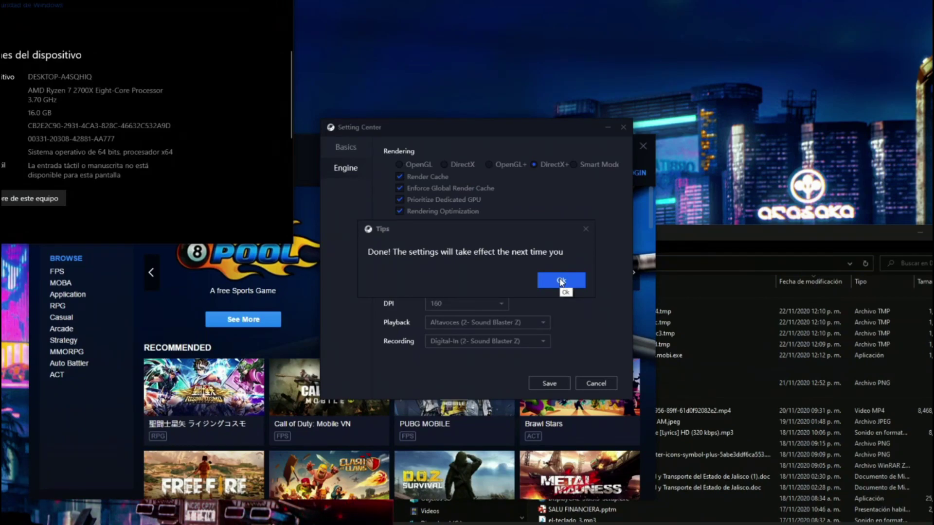
left_click(561, 281)
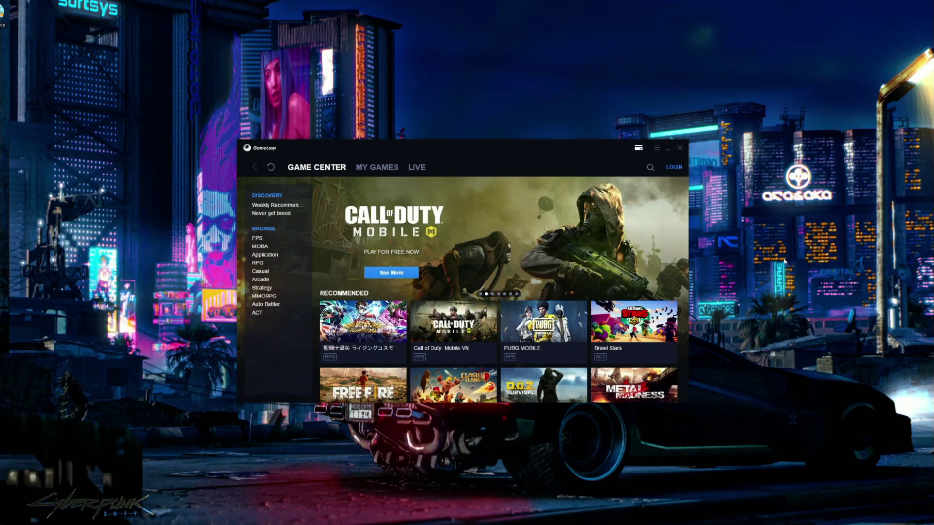
Download Google Installer from the emulator's own games list and install the required Turbo AOW Engine
left_click(377, 171)
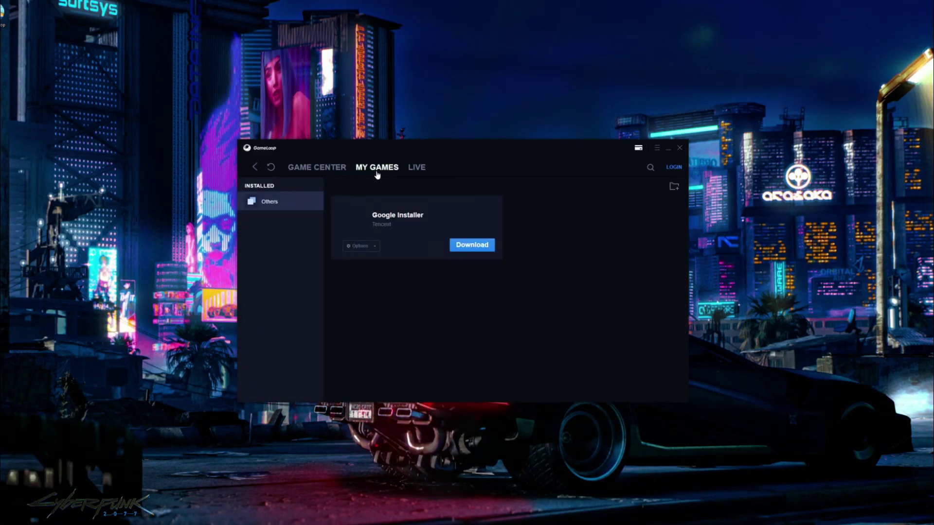
left_click(467, 248)
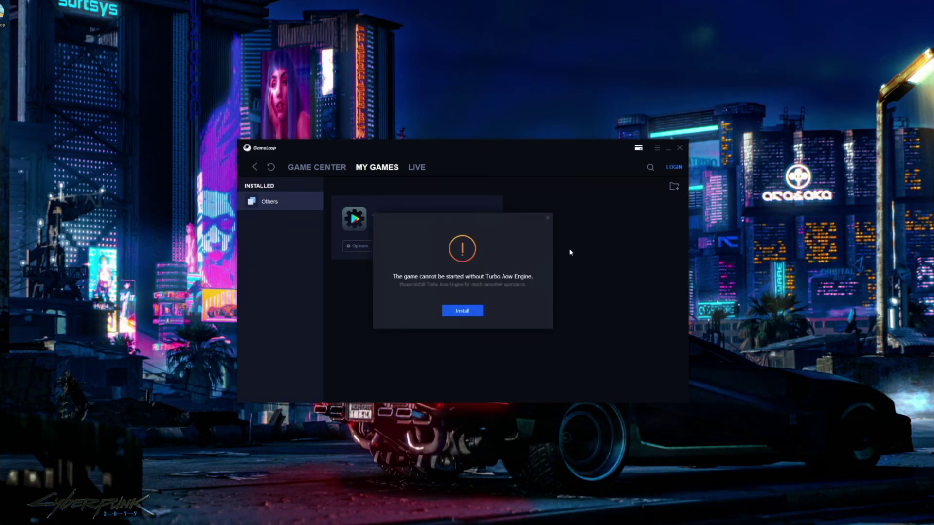
left_click(462, 311)
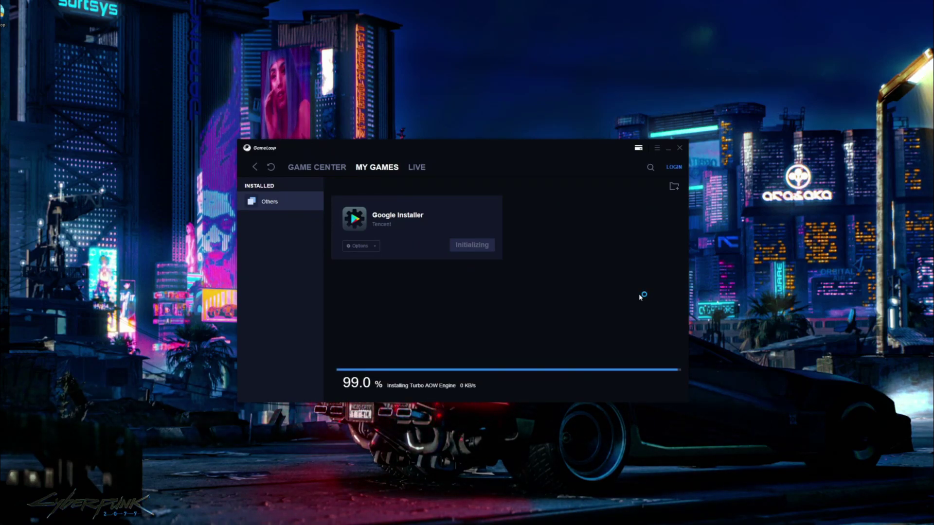
Open the Call of Duty page from the featured game center banner and download the game
left_click(316, 167)
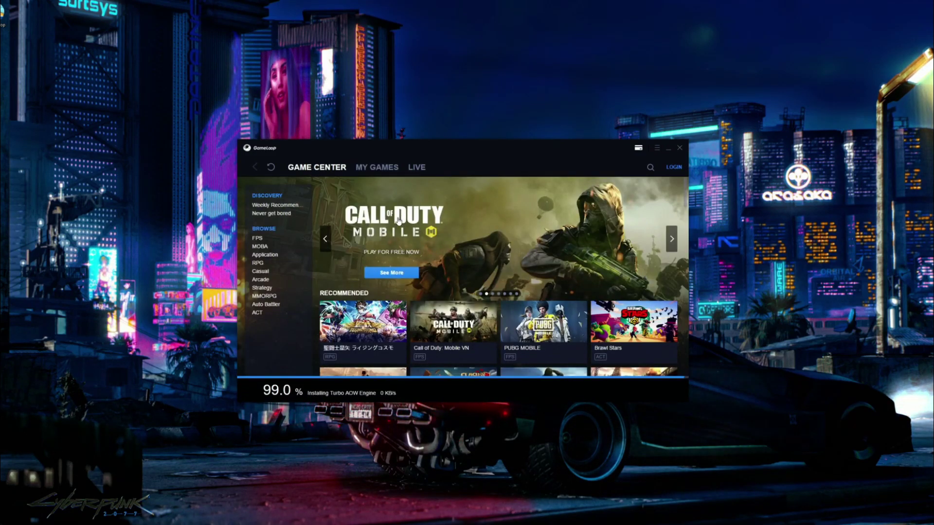
left_click(446, 221)
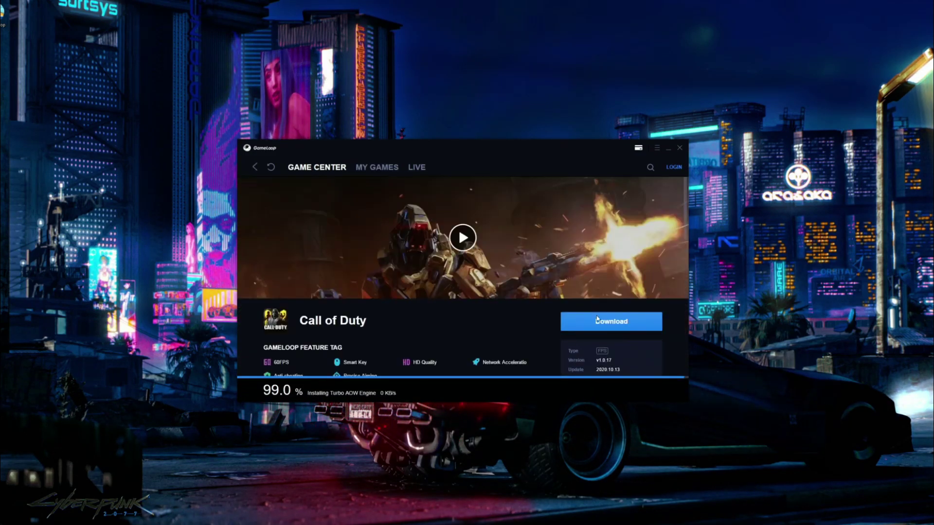
left_click(600, 323)
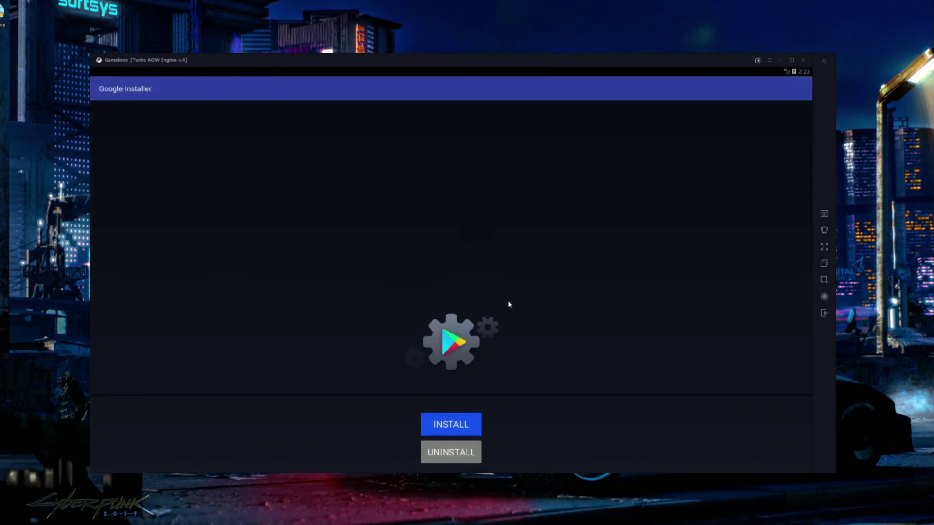
Install the Google services with Google Installer and accept the emulator reboot
left_click(451, 425)
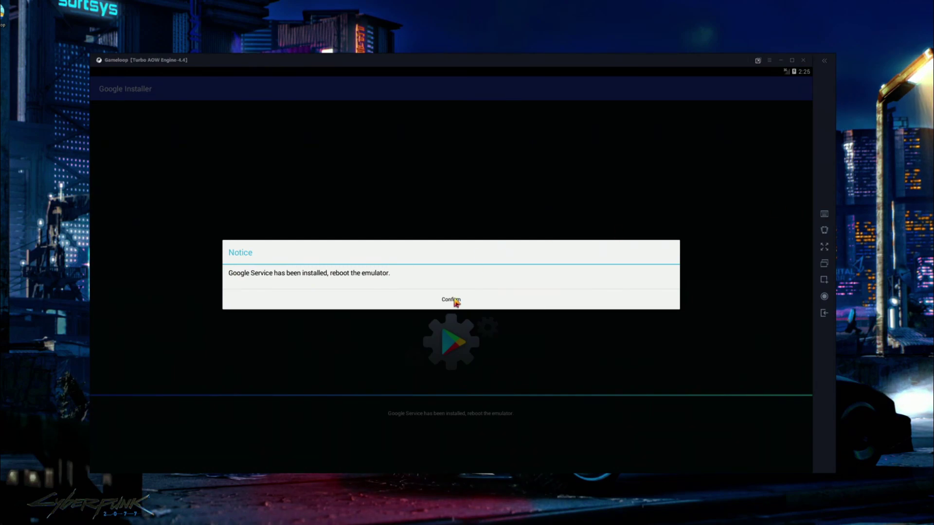
left_click(454, 300)
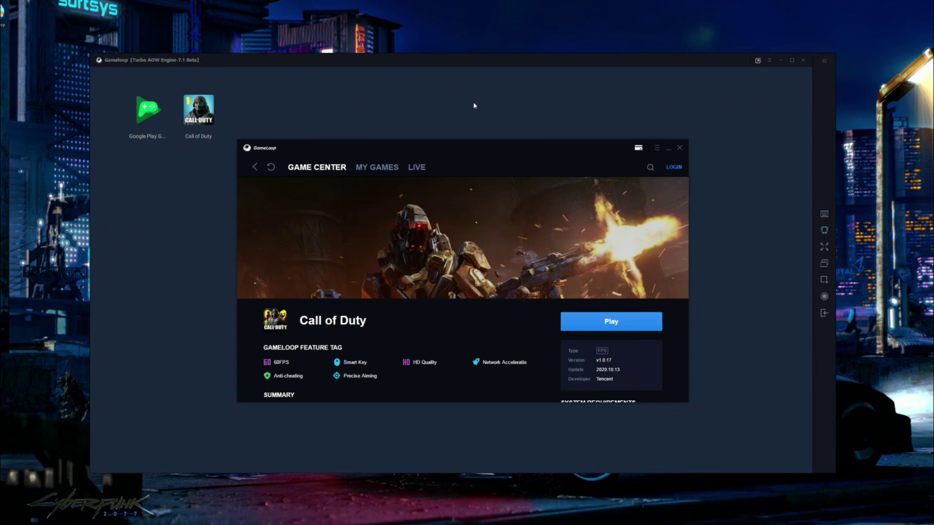
Bring the emulator's home screen forward, launch Call of Duty and enter the game
left_click(461, 93)
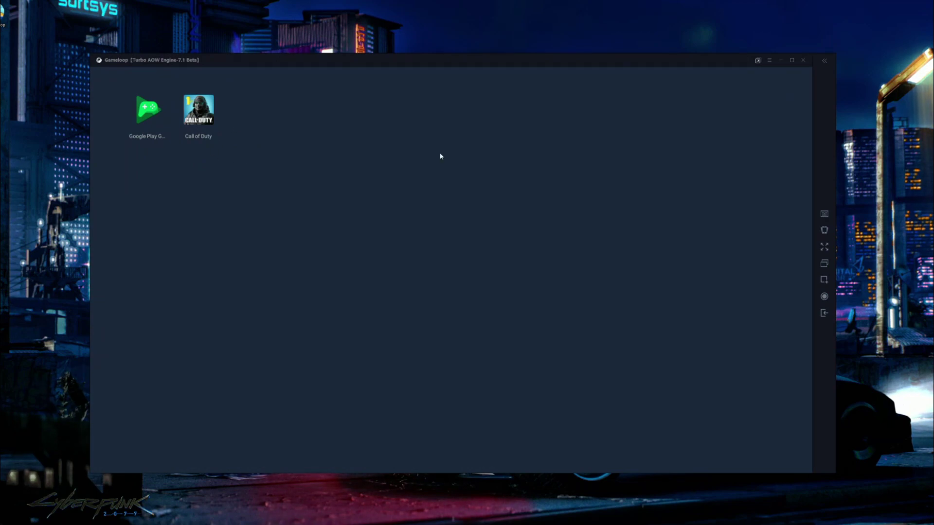
left_click(209, 121)
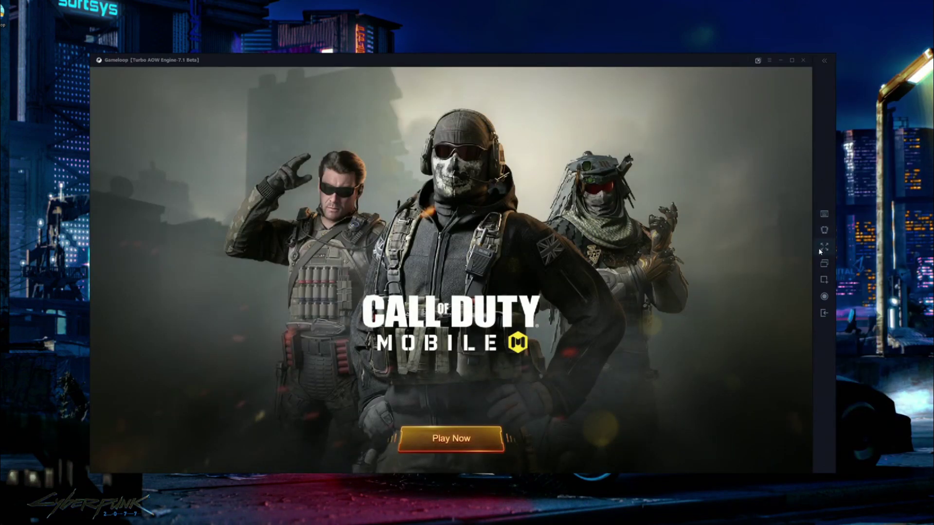
left_click(449, 446)
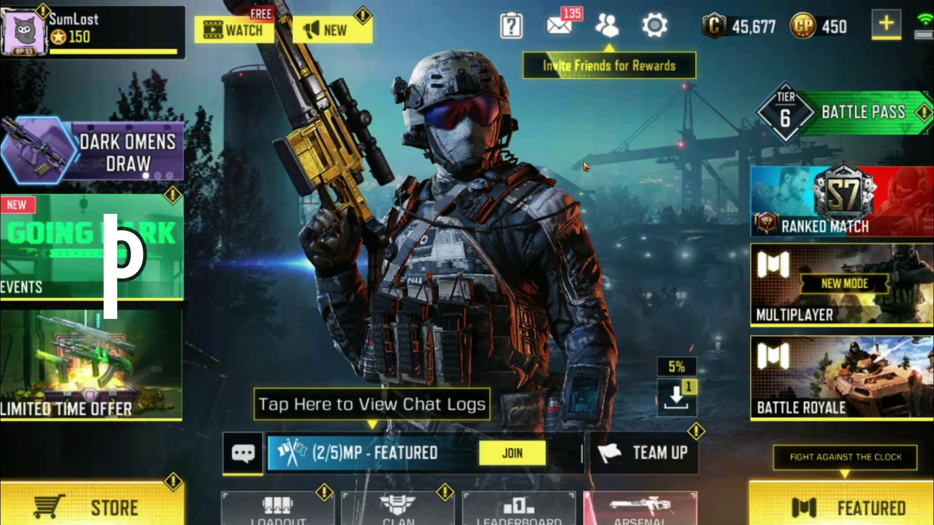
In the game's graphics settings, set the graphic quality to Medium and the frame rate to Max
left_click(655, 26)
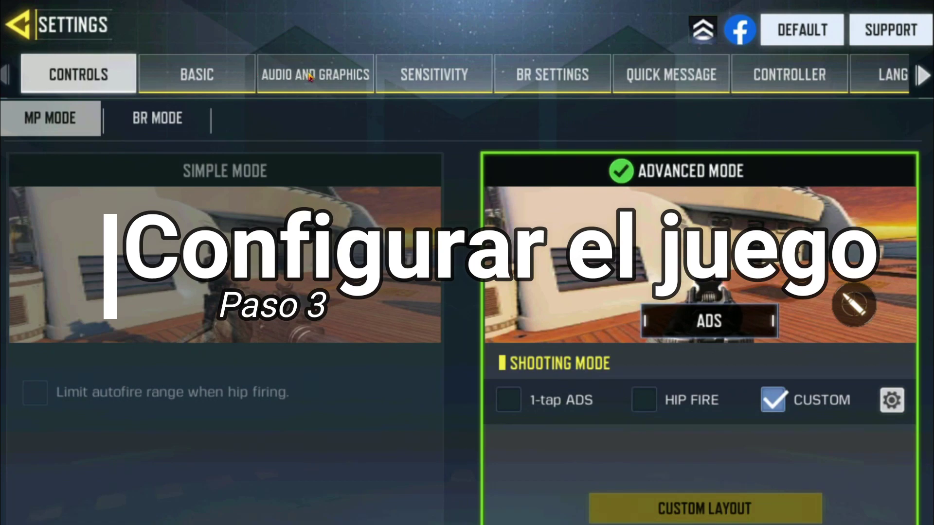
left_click(314, 74)
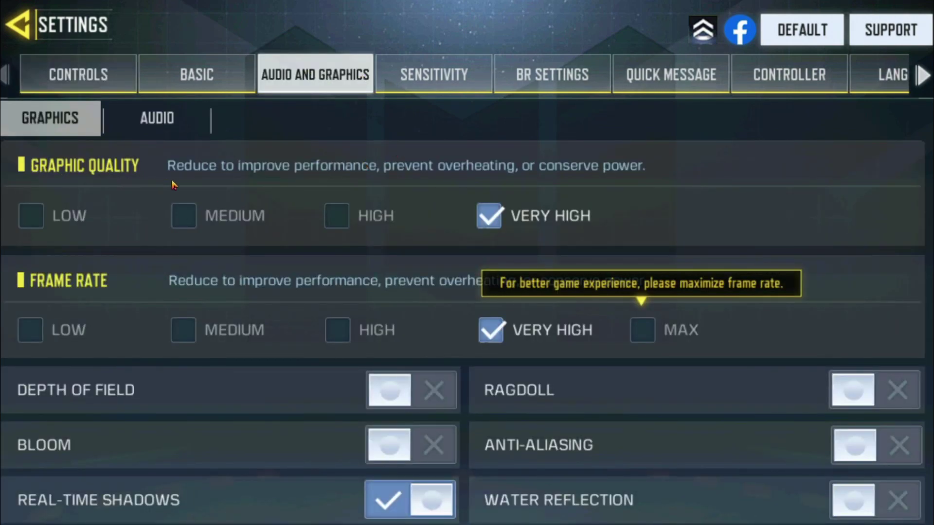
left_click(192, 220)
left_click_drag(131, 284, 136, 263)
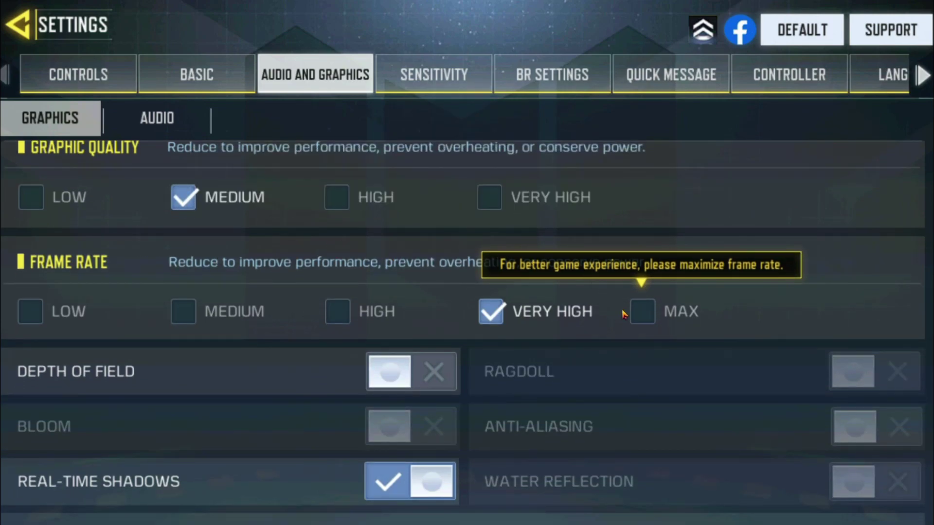
left_click(649, 315)
Turn off real-time shadows and review the remaining graphics options, keeping the BR mode graphic style on Realistic
left_click_drag(524, 280, 546, 160)
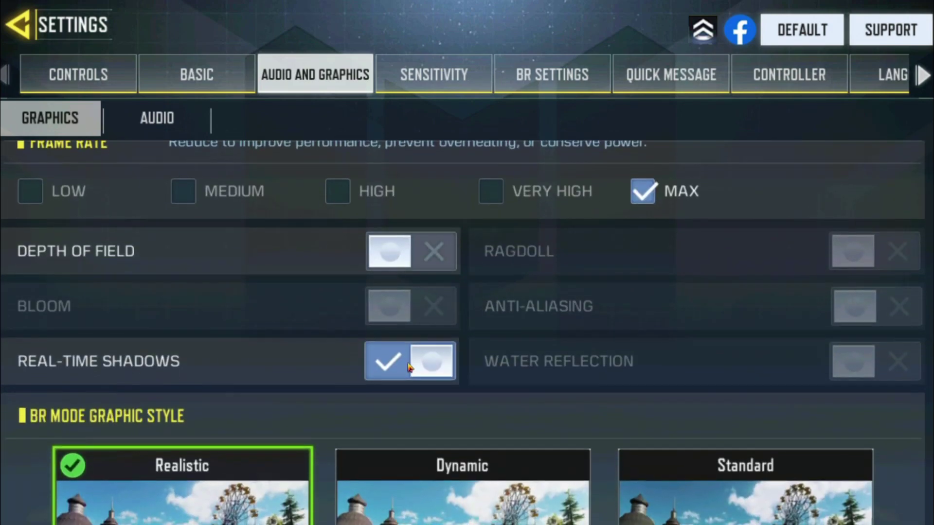
left_click(388, 360)
left_click_drag(551, 333, 519, 171)
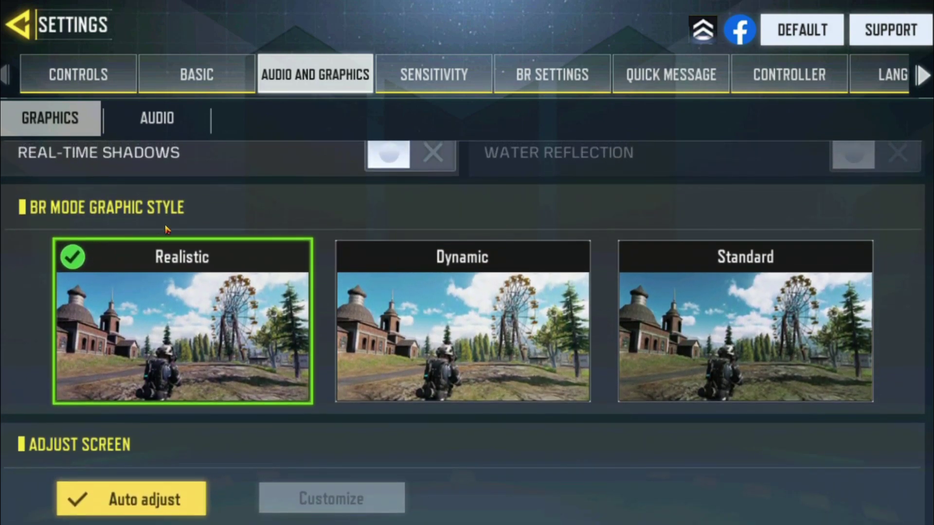
left_click_drag(35, 261, 121, 286)
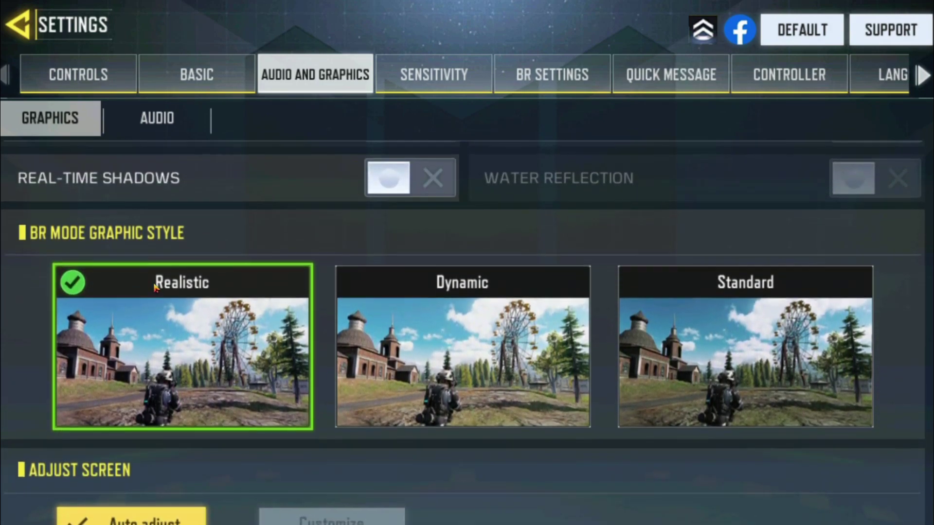
left_click_drag(389, 259, 346, 372)
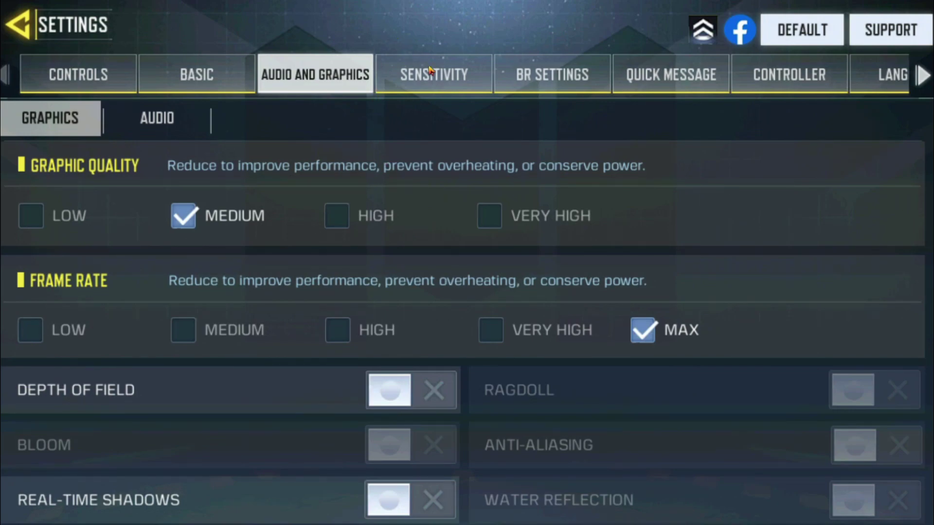
Leave full screen, set the emulator's Call of Duty gaming resolution to HD 1080P, save it, and exit the in-game settings
key("F11")
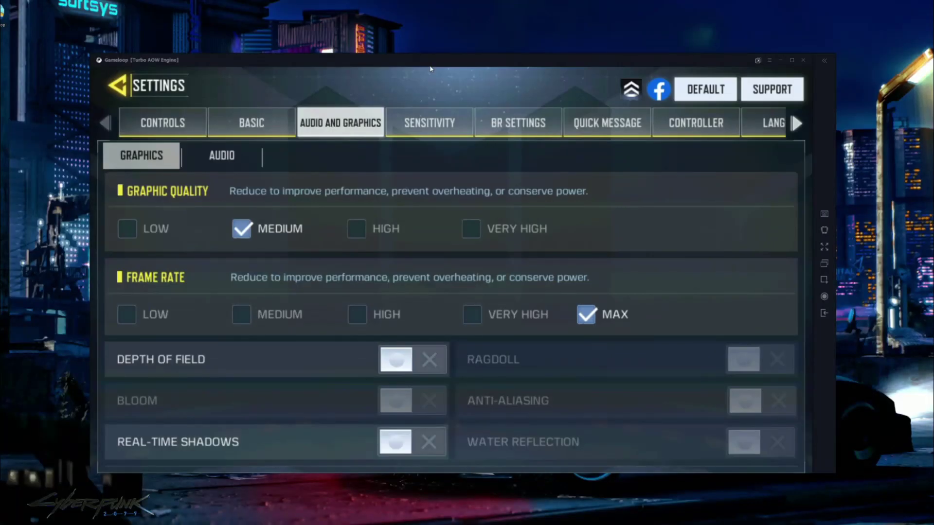
left_click(770, 61)
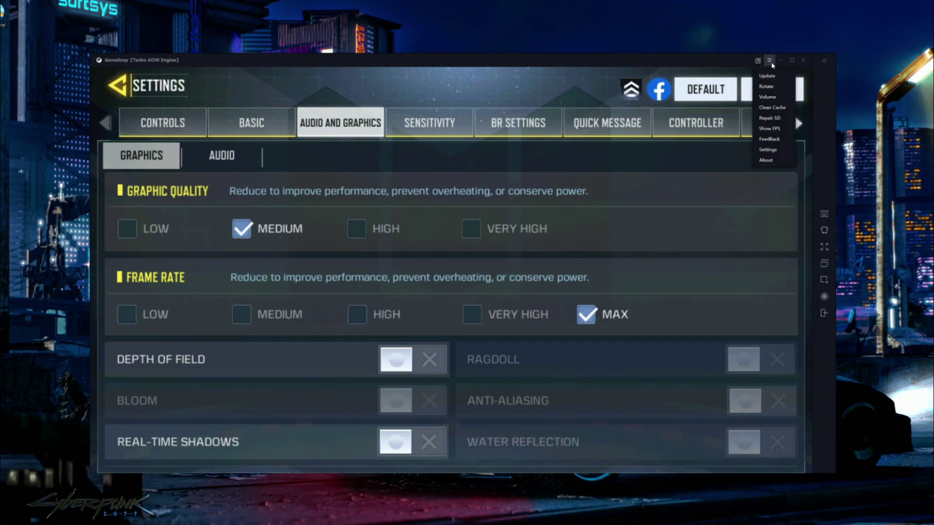
left_click(771, 149)
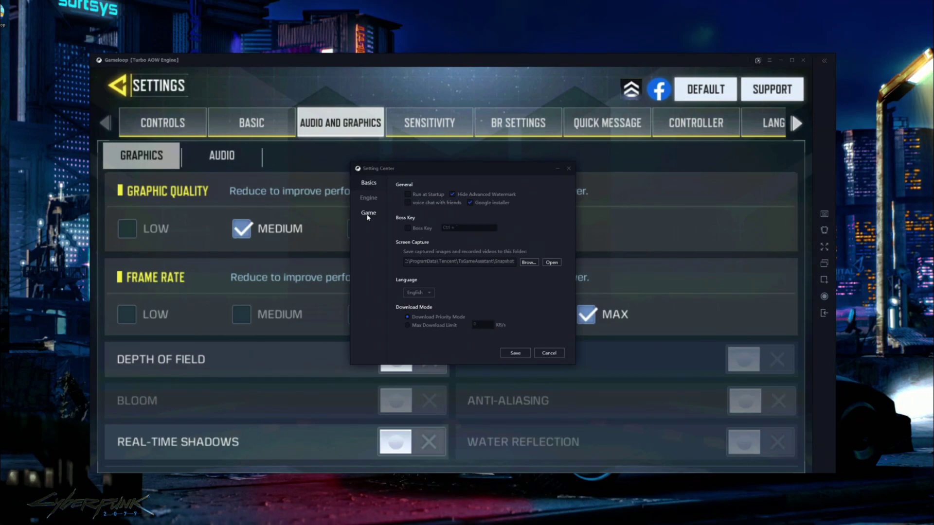
left_click(369, 214)
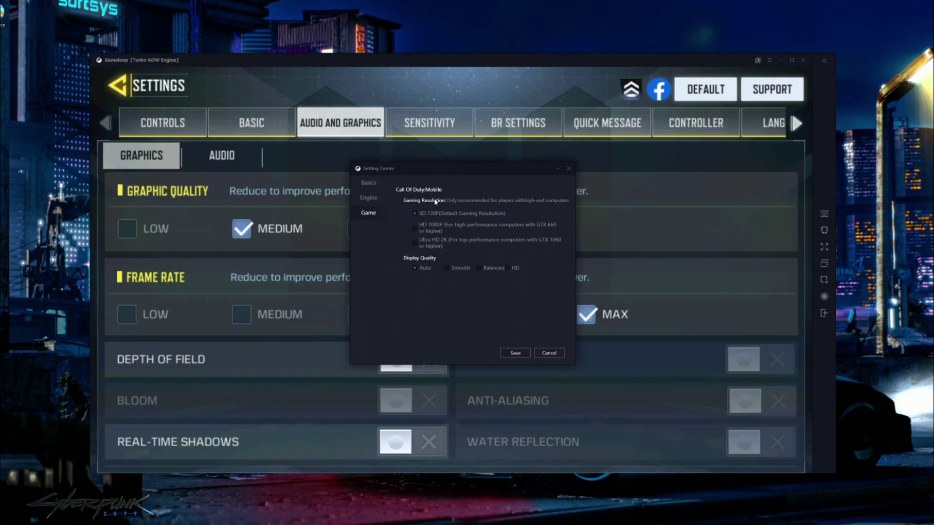
left_click(413, 227)
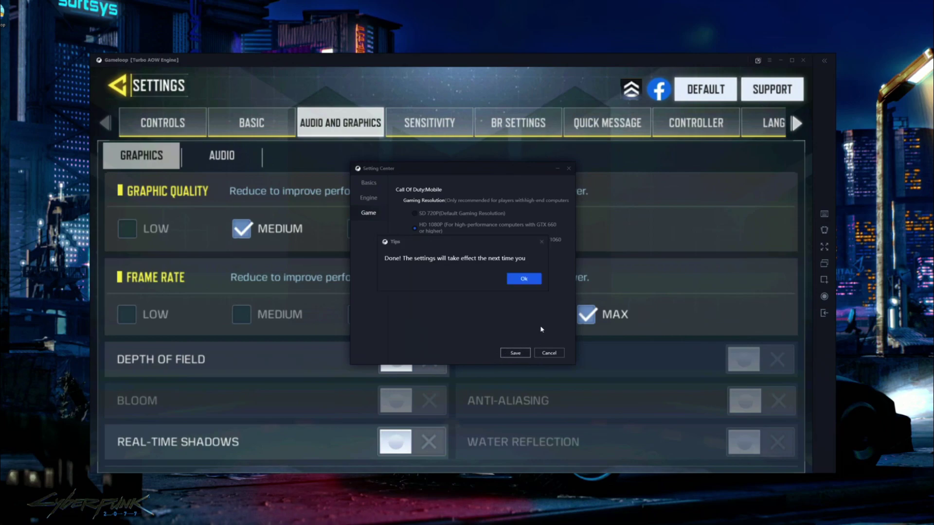
left_click(525, 280)
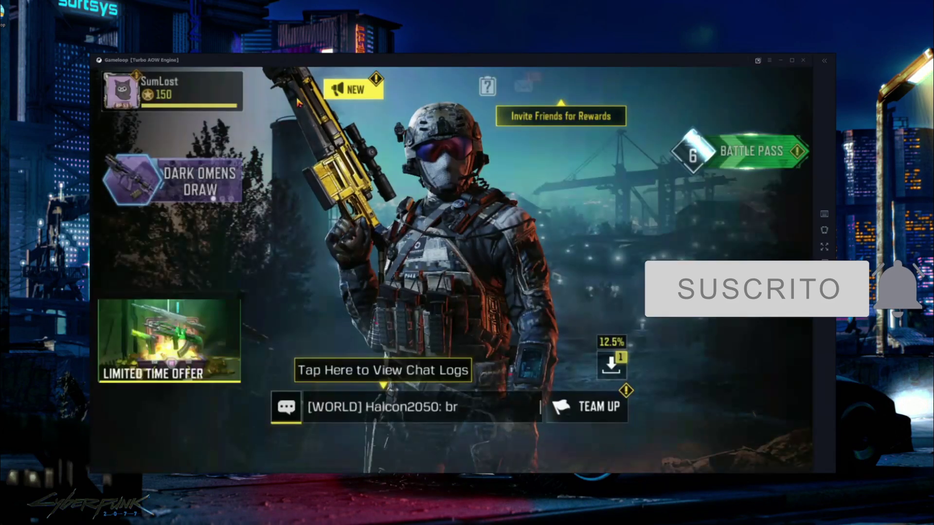
key("Escape")
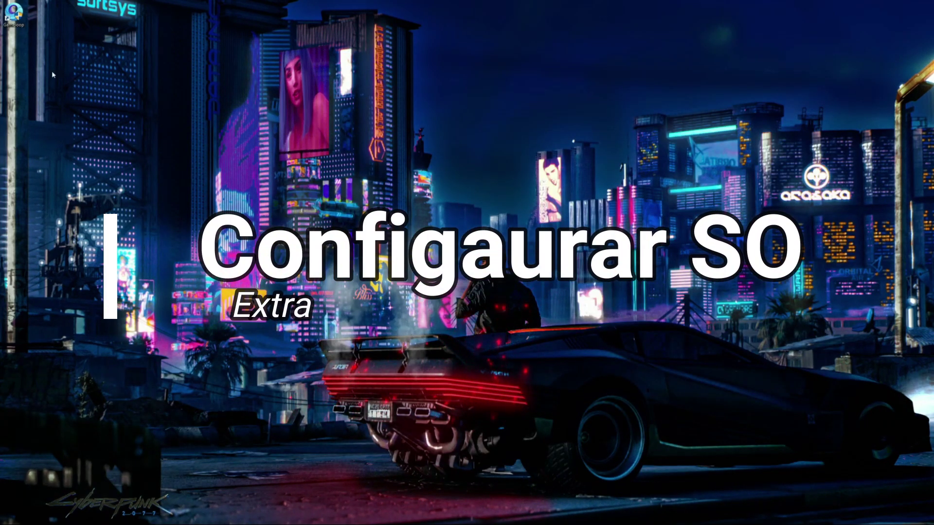
left_click_drag(45, 66, 103, 64)
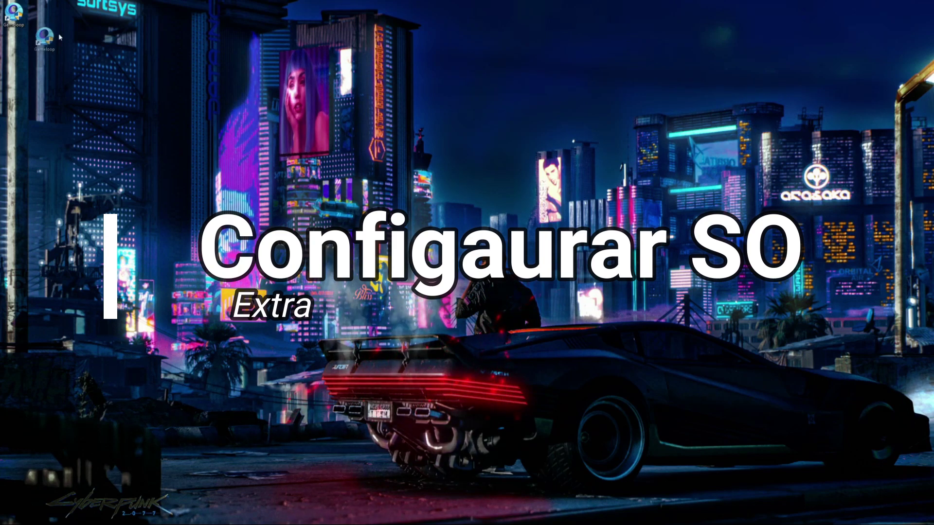
left_click_drag(31, 32, 31, 32)
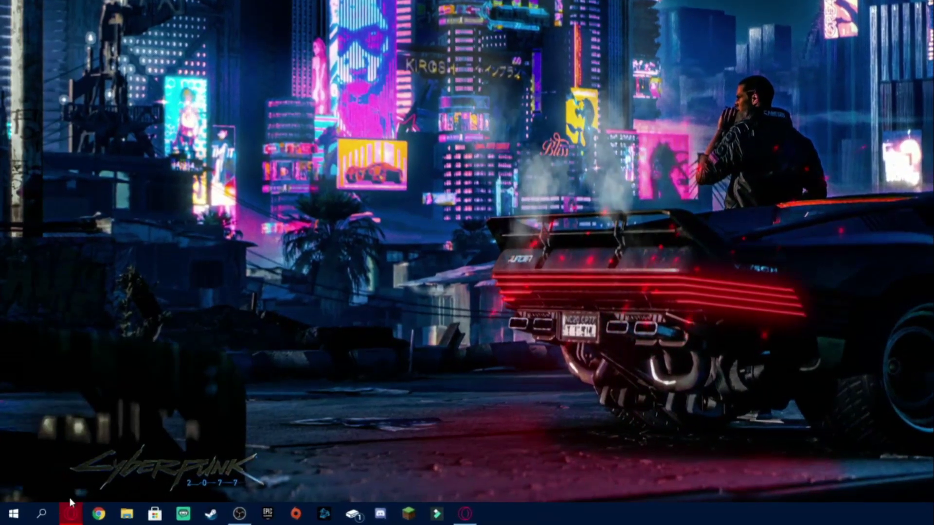
Search Windows for the Gameloop application and open the folder that contains its shortcut
left_click(44, 514)
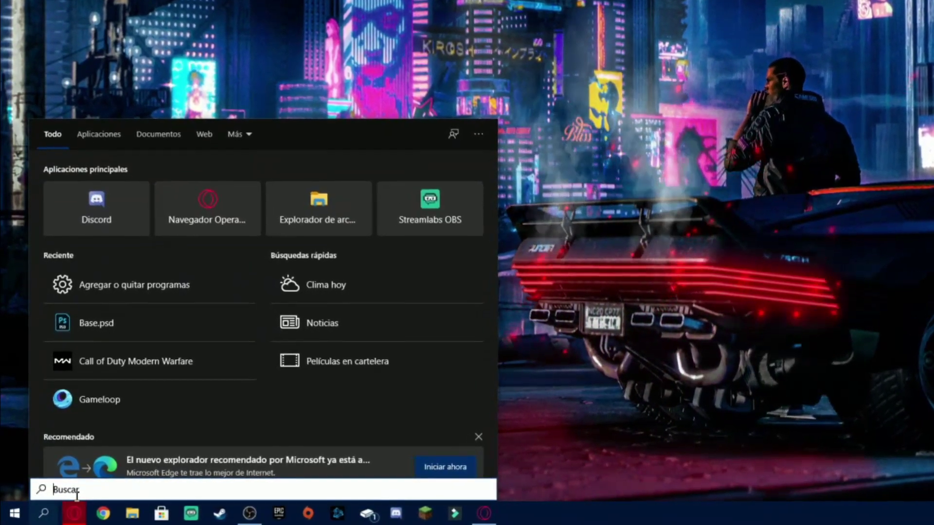
type("gam")
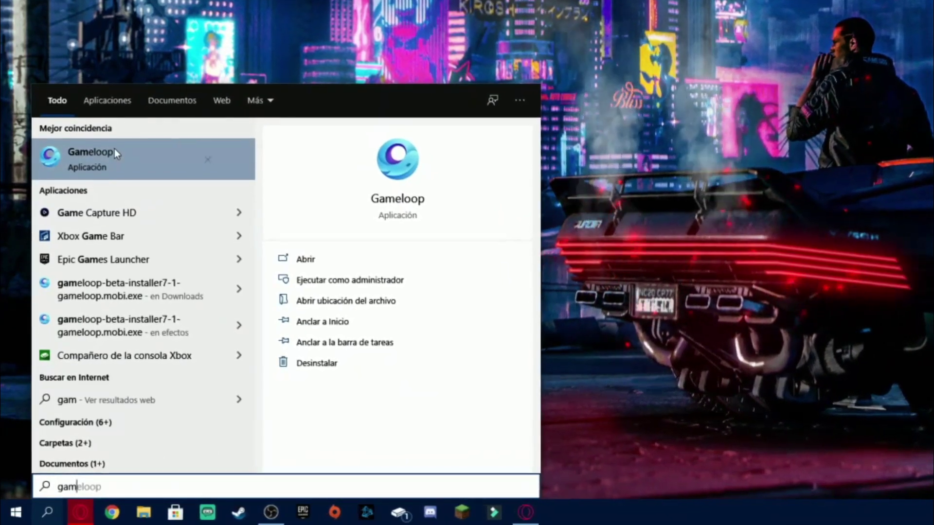
right_click(111, 161)
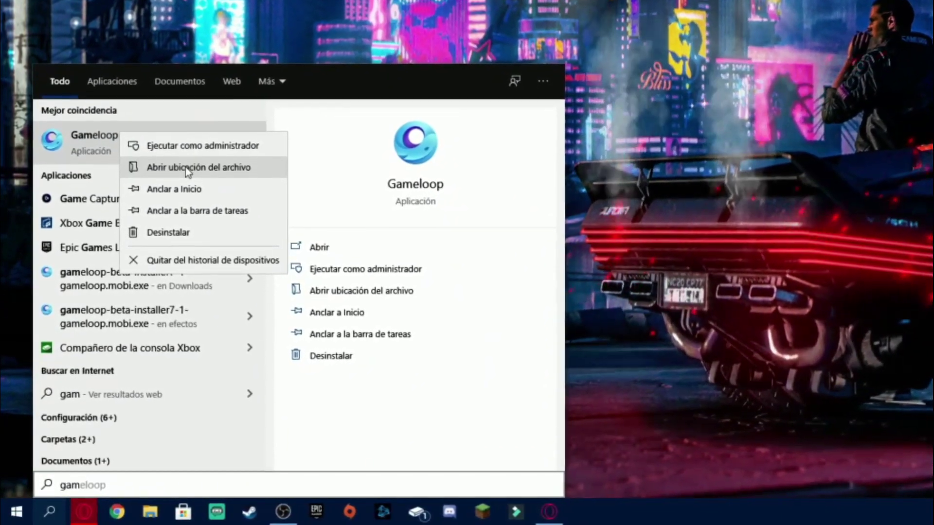
left_click(187, 163)
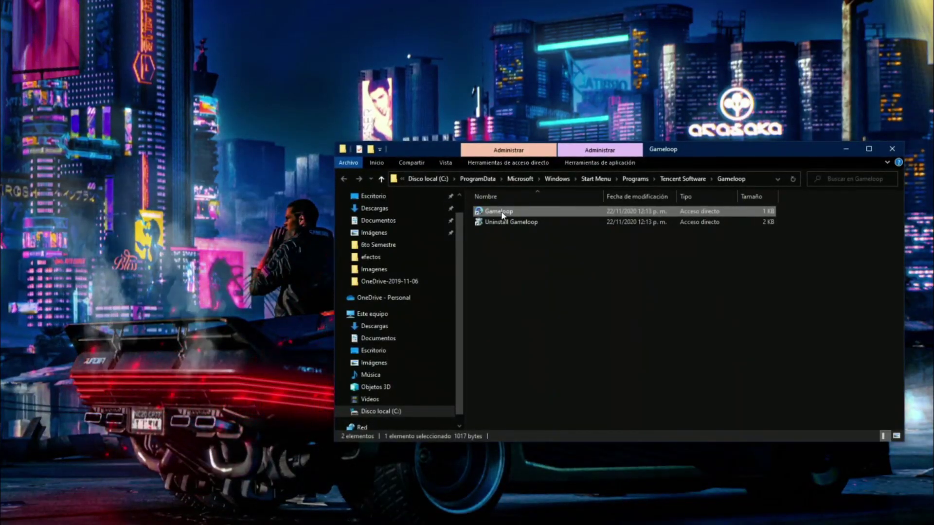
In the Gameloop shortcut's compatibility properties, keep the high-DPI scaling override enabled and performed by the application (Aplicación), and apply the settings
right_click(501, 213)
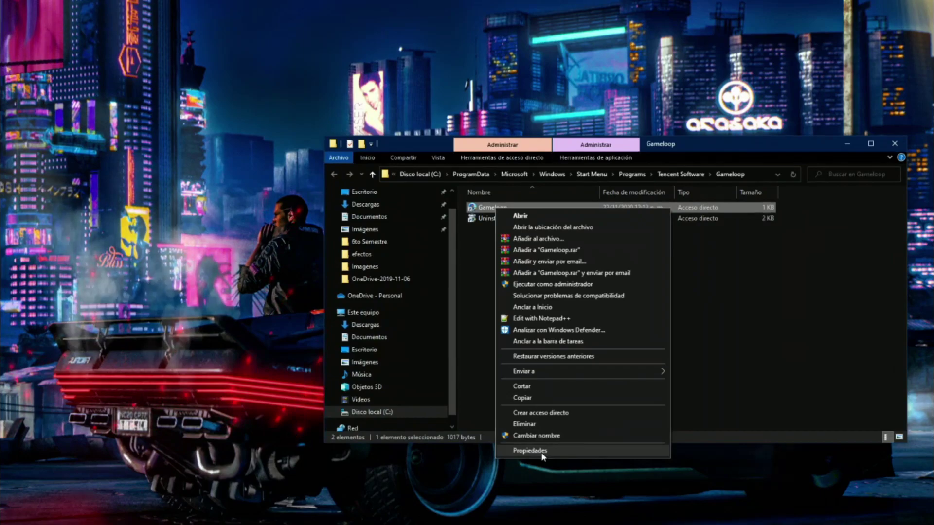
left_click(530, 451)
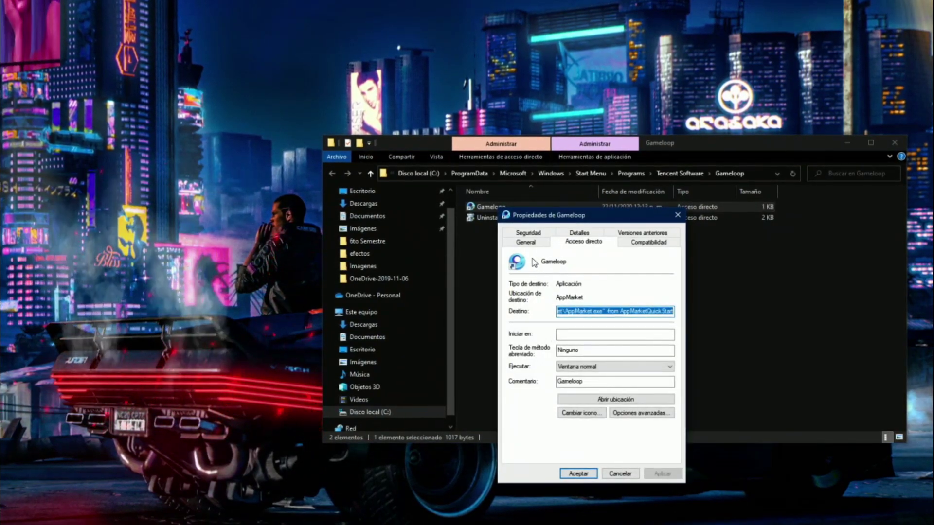
left_click(639, 243)
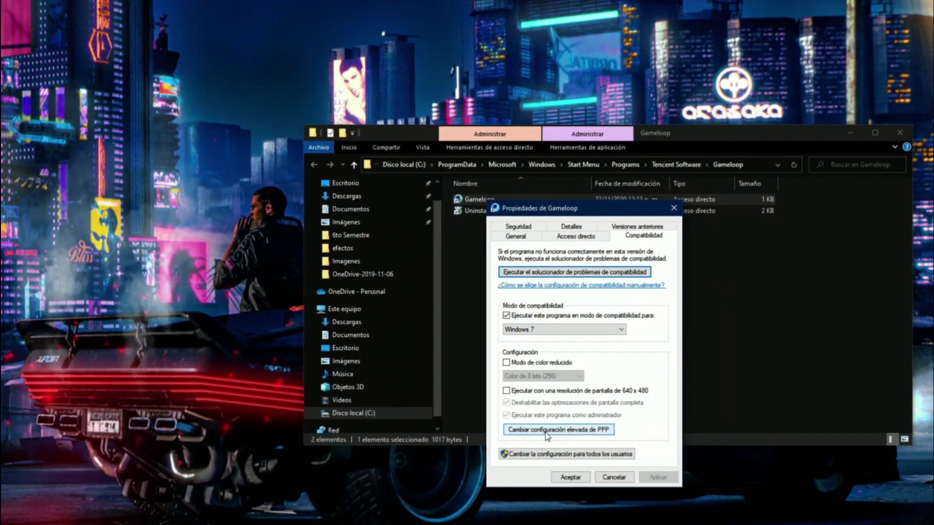
left_click(547, 430)
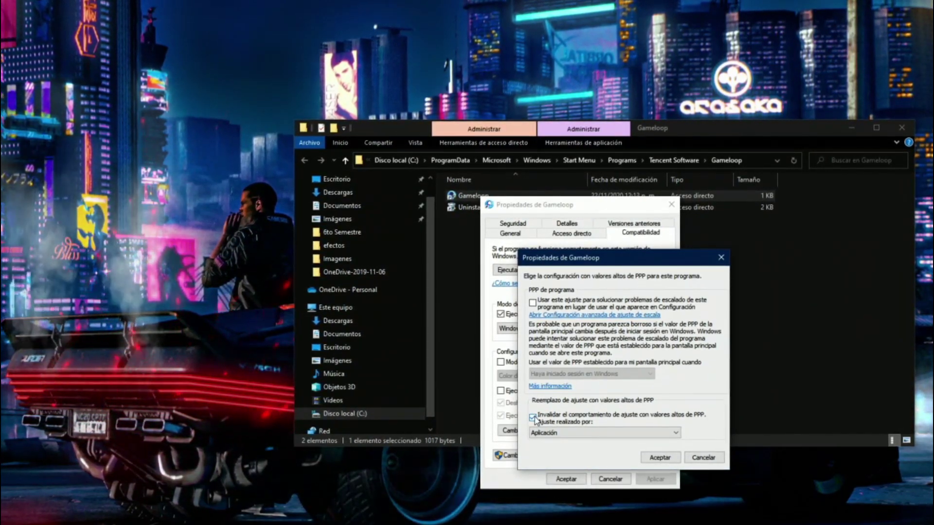
left_click(568, 436)
left_click(567, 442)
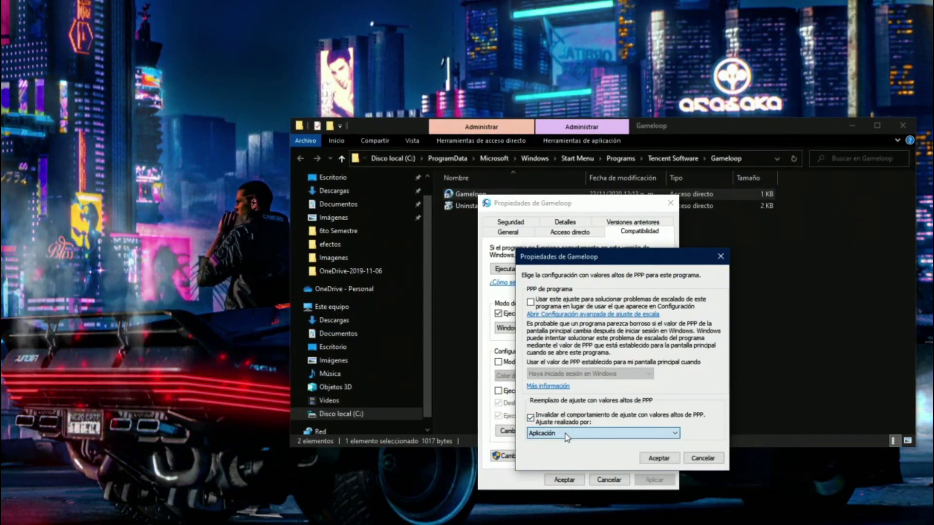
left_click(657, 459)
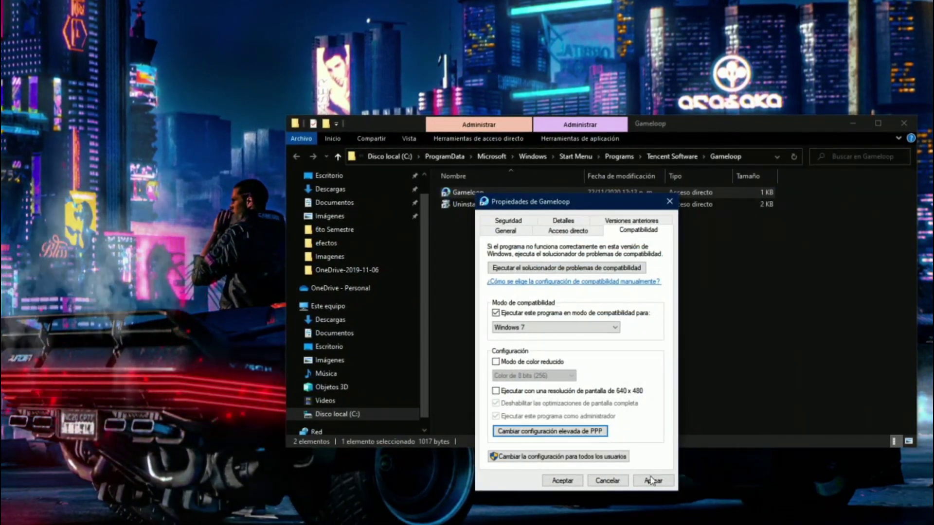
left_click(650, 482)
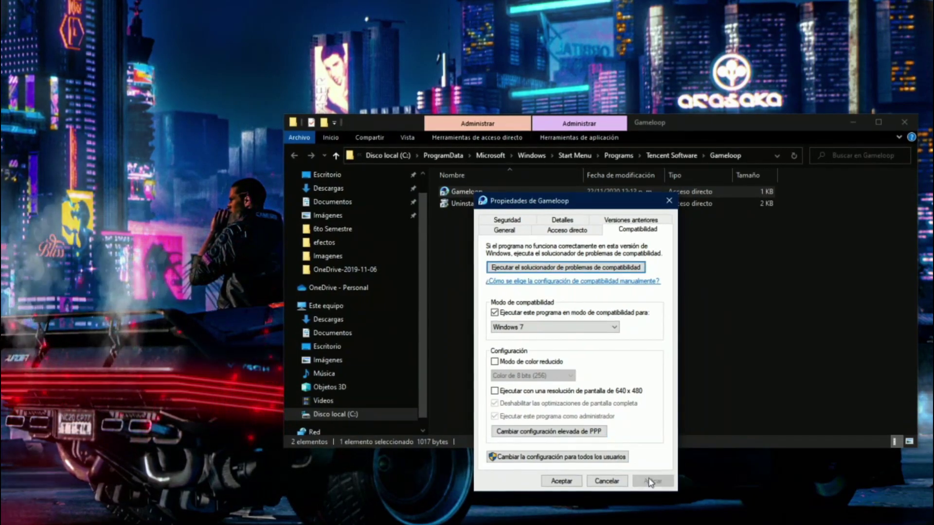
left_click(558, 482)
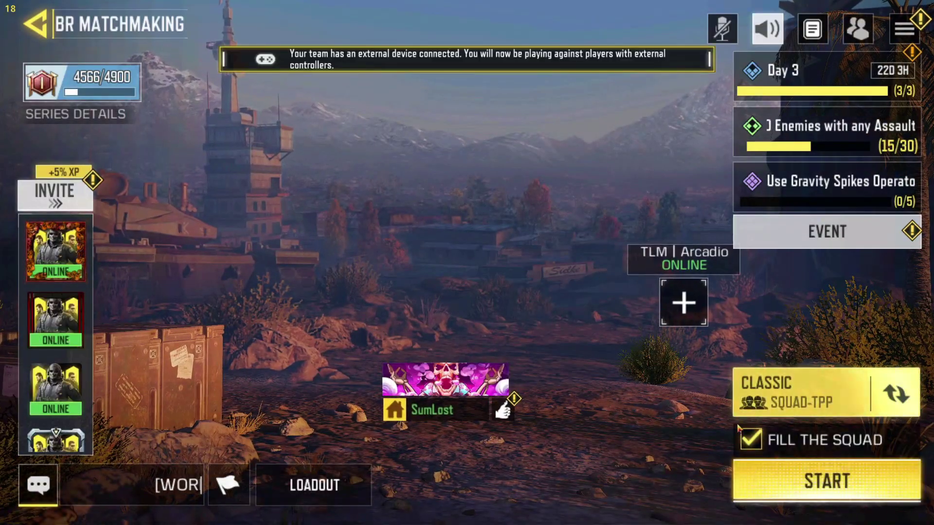
Turn off the Fill the Squad option for the Classic Squad-TPP mode in BR matchmaking
left_click(783, 444)
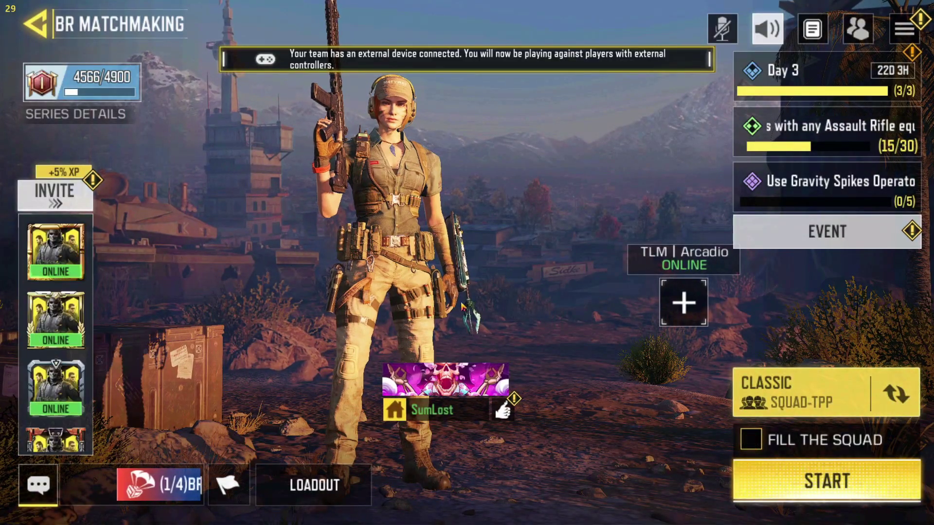